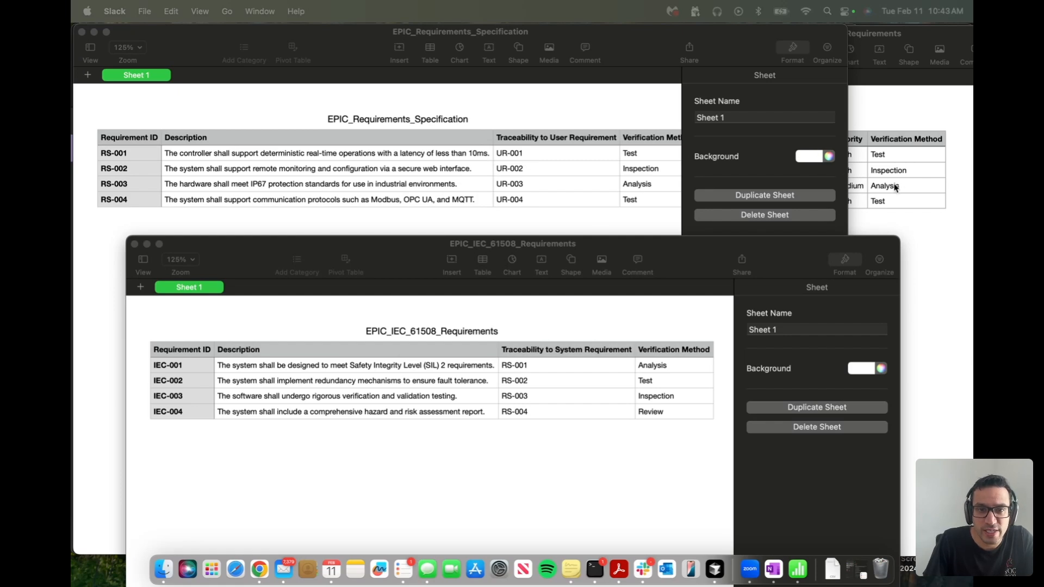
# - Review the first requirement and its traceability in the EPIC user requirements, requirements specification and IEC 61508 requirements spreadsheets
pyautogui.click(911, 183)
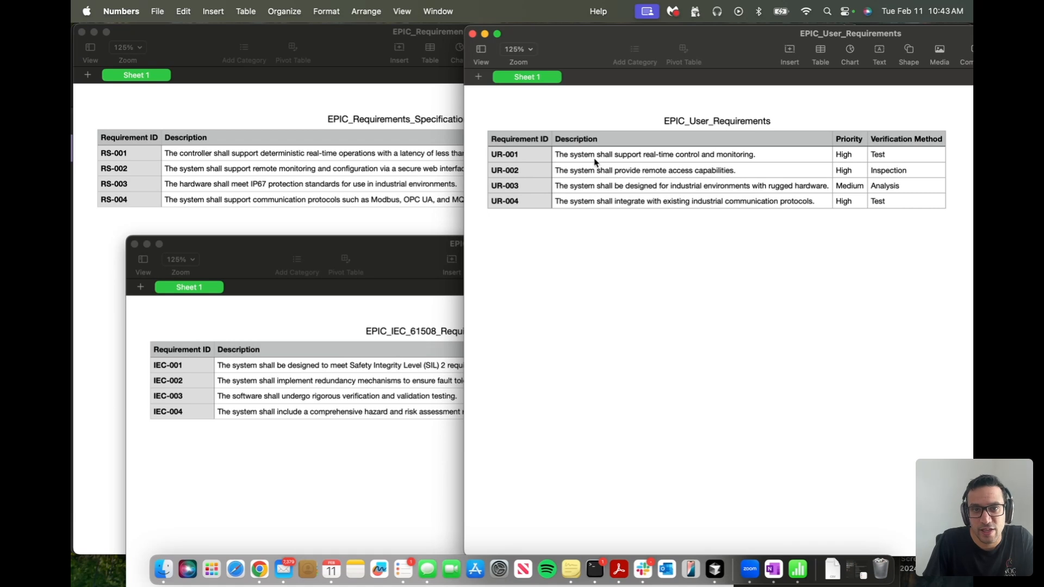
pyautogui.click(612, 159)
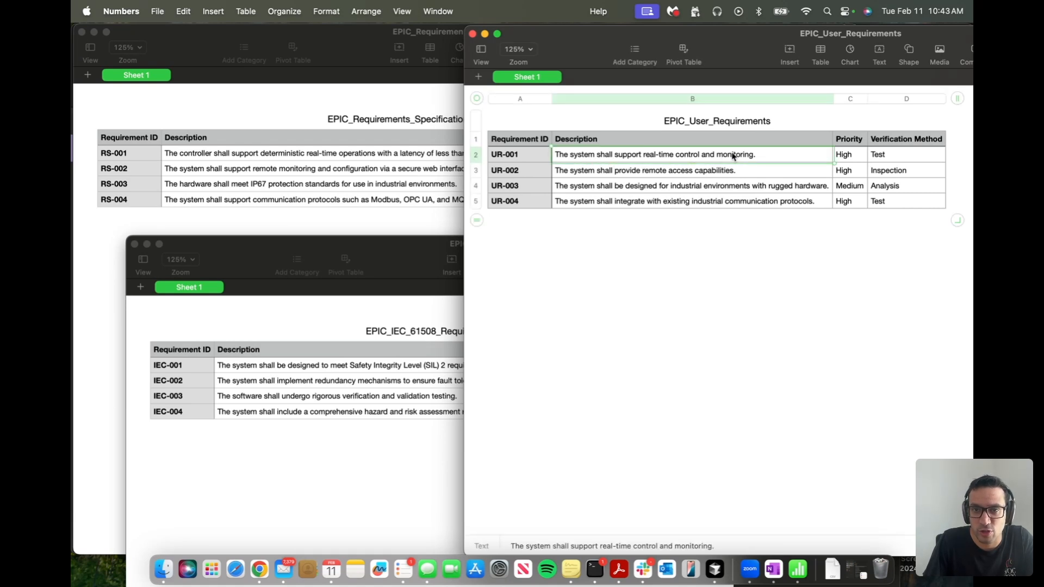
pyautogui.click(363, 200)
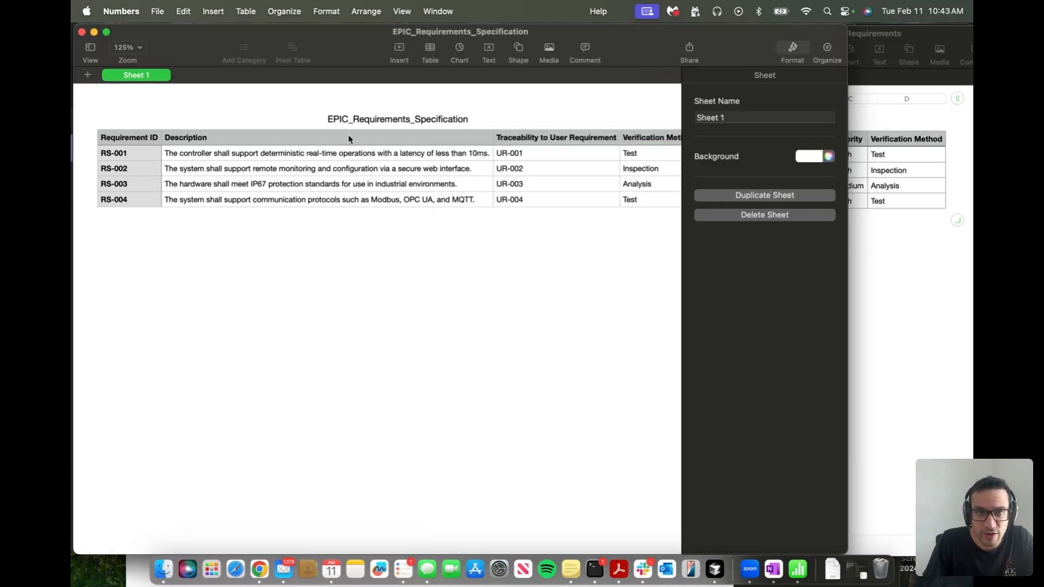
pyautogui.click(227, 157)
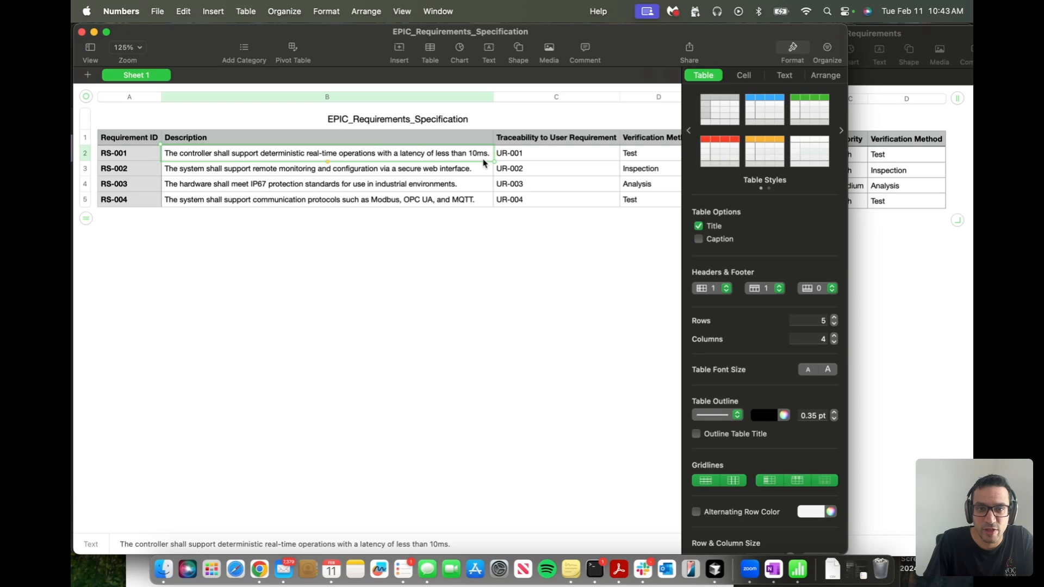
pyautogui.click(517, 159)
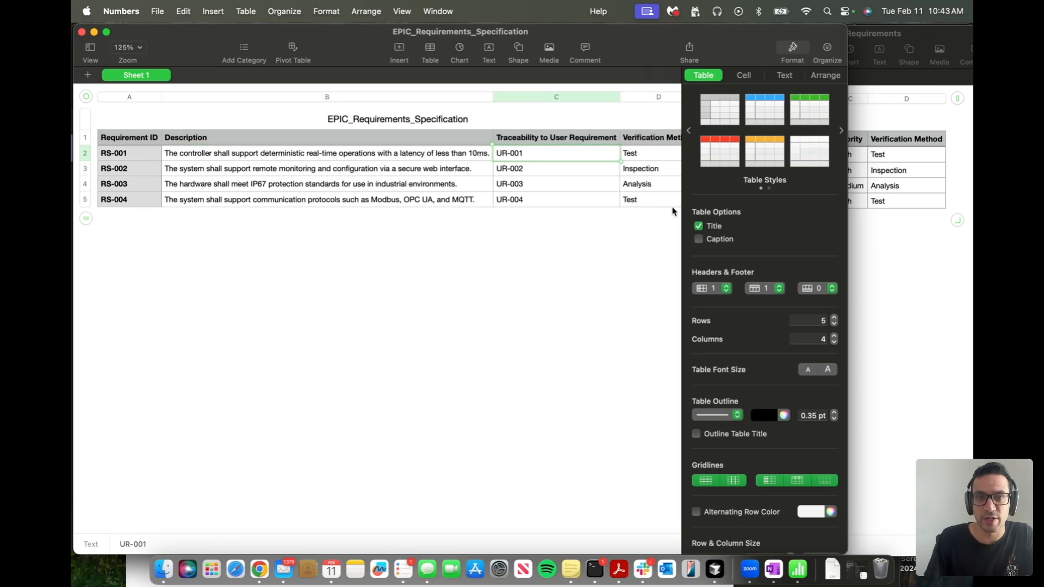
pyautogui.click(135, 575)
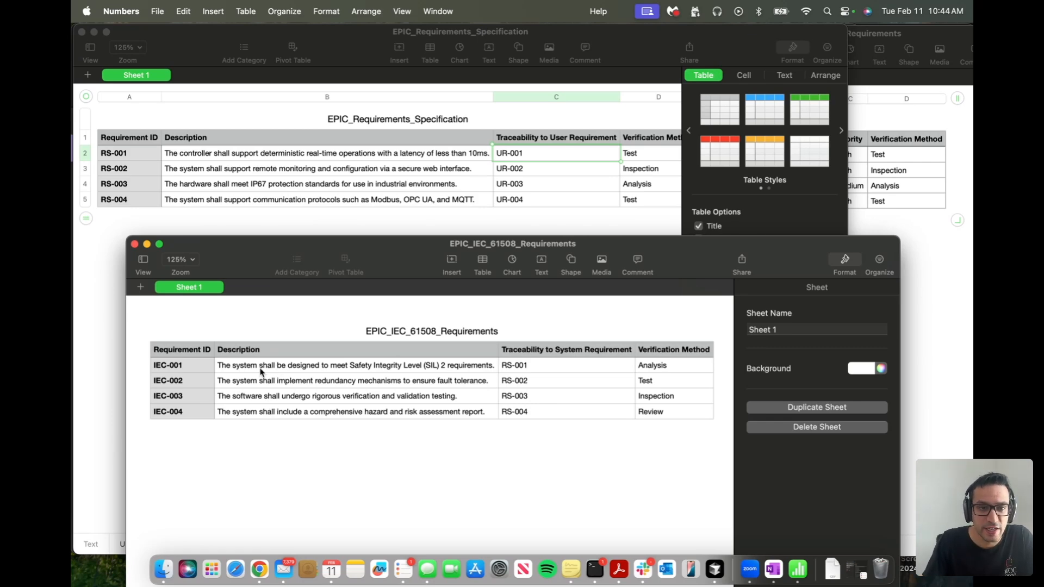
pyautogui.click(247, 372)
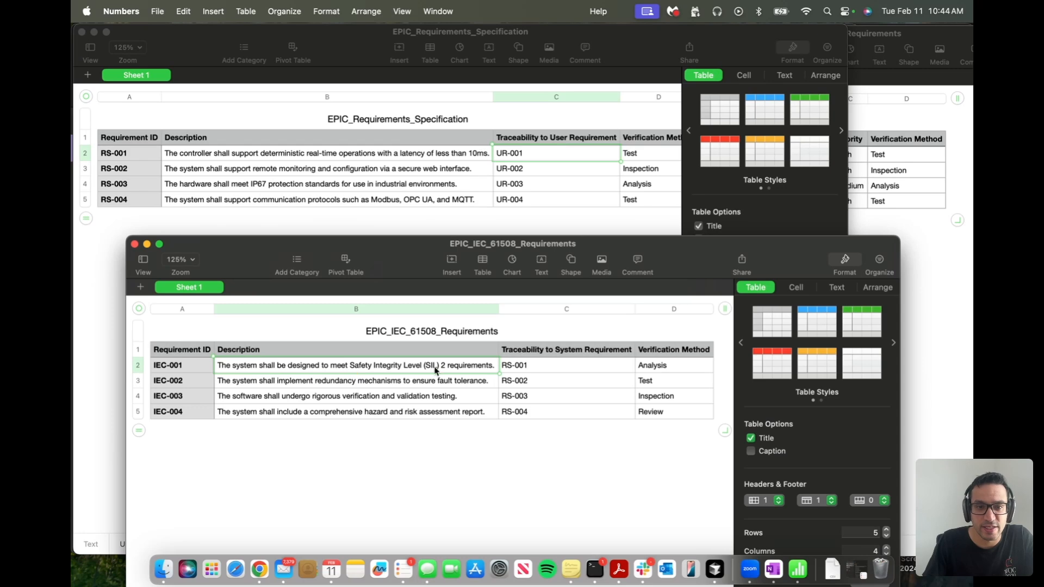
pyautogui.click(515, 369)
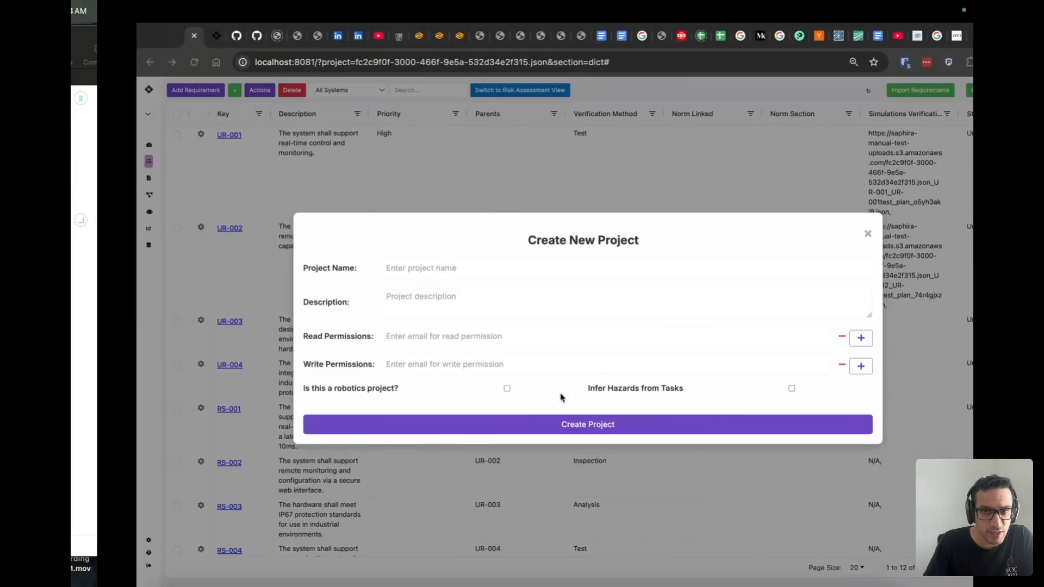
# - Name the new project "Edge Programmable Industrial Controller"
pyautogui.click(338, 269)
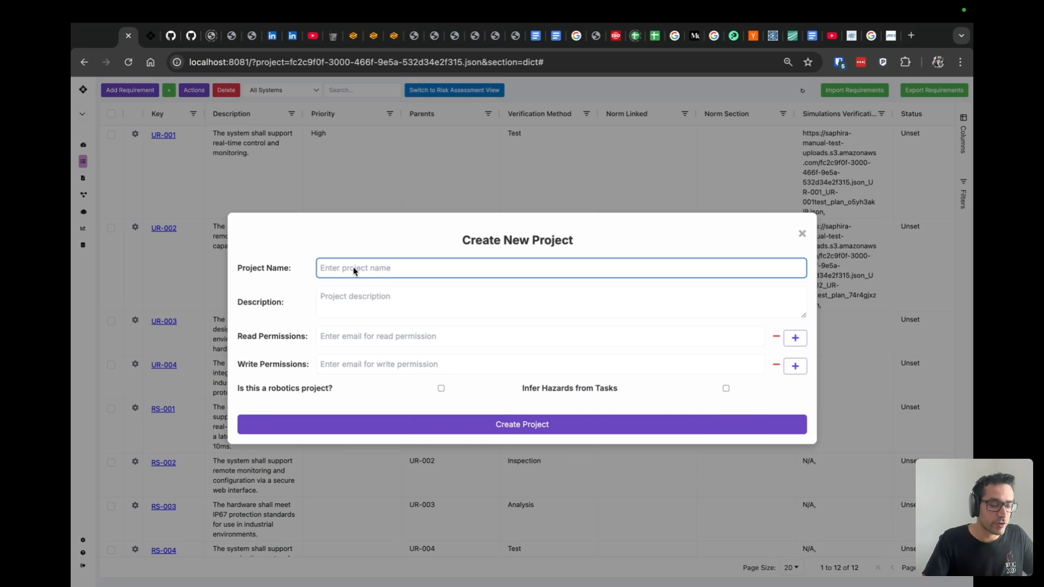
pyautogui.write('Edg')
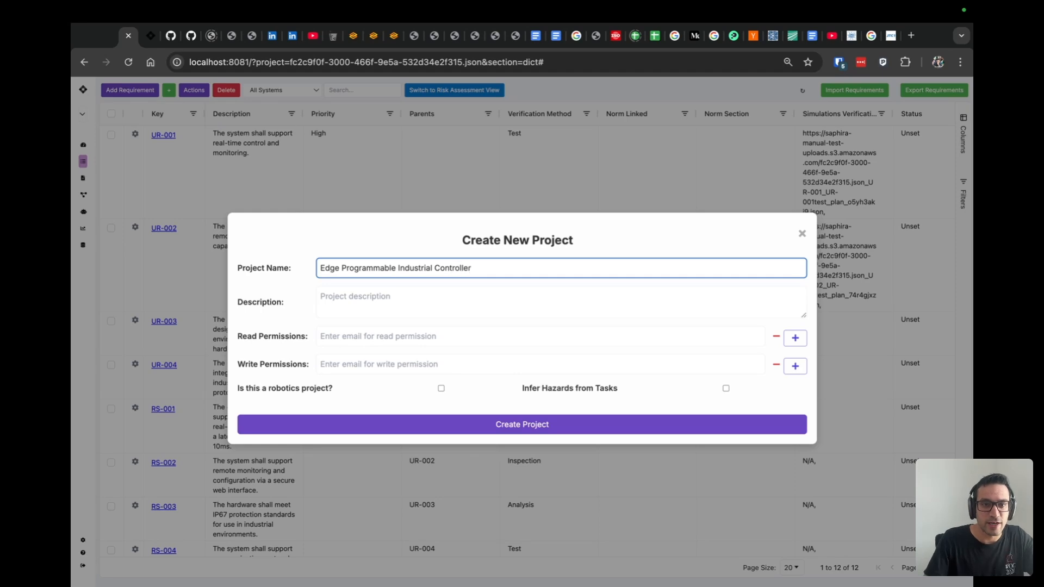
# - Describe it as "This controller will be installed in industrial settings like paper mills and mines and must be safe to control safety functions" and create the project
pyautogui.click(405, 305)
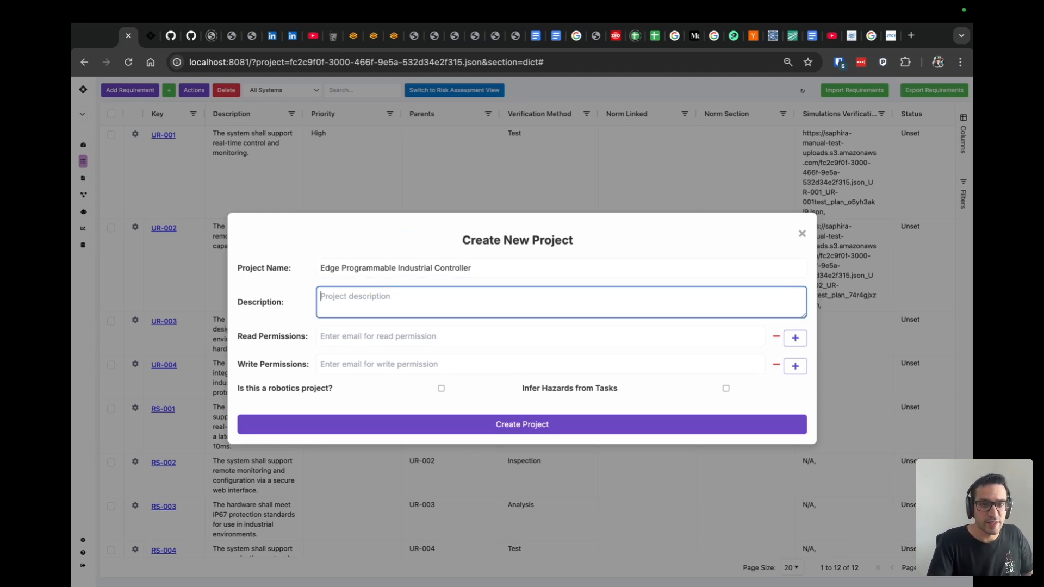
pyautogui.write('This controller will be installed in ind')
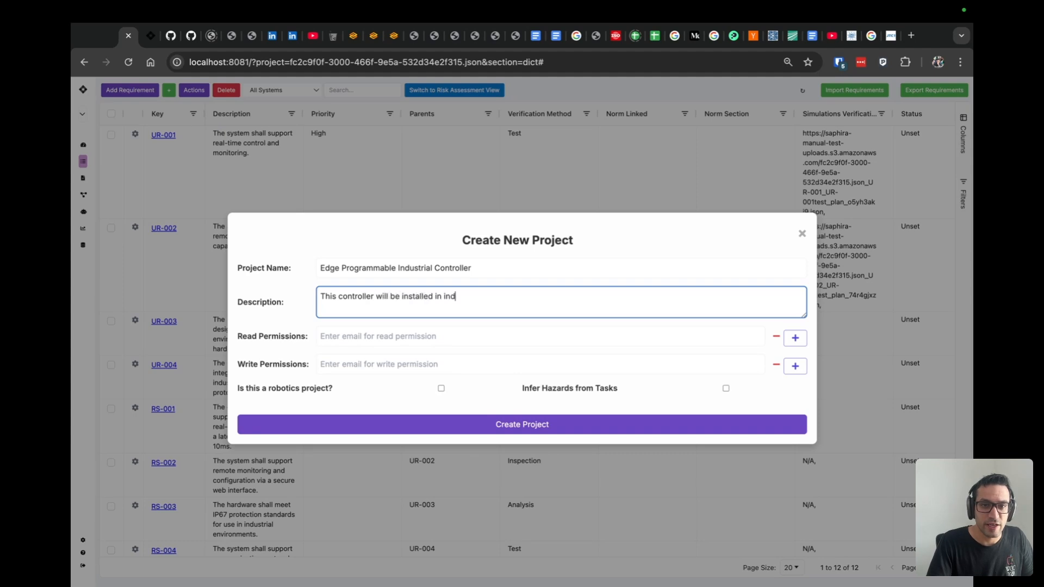
pyautogui.write('ustrial settings i')
pyautogui.write('ike a')
pyautogui.press('BackSpace')
pyautogui.write('paper mills a')
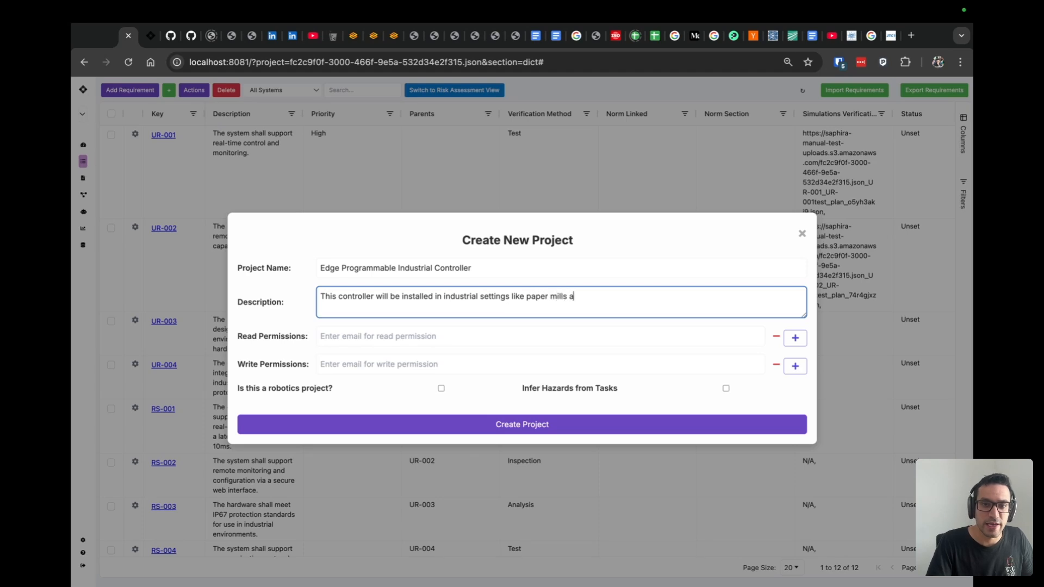
pyautogui.write('nd mines and must be safe to control safety func')
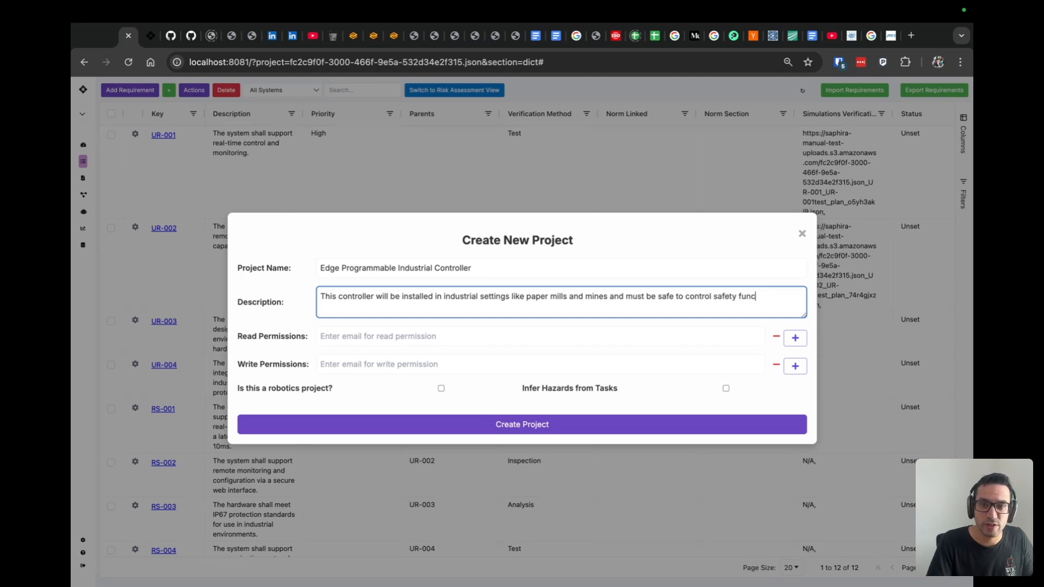
pyautogui.write('itons.tions')
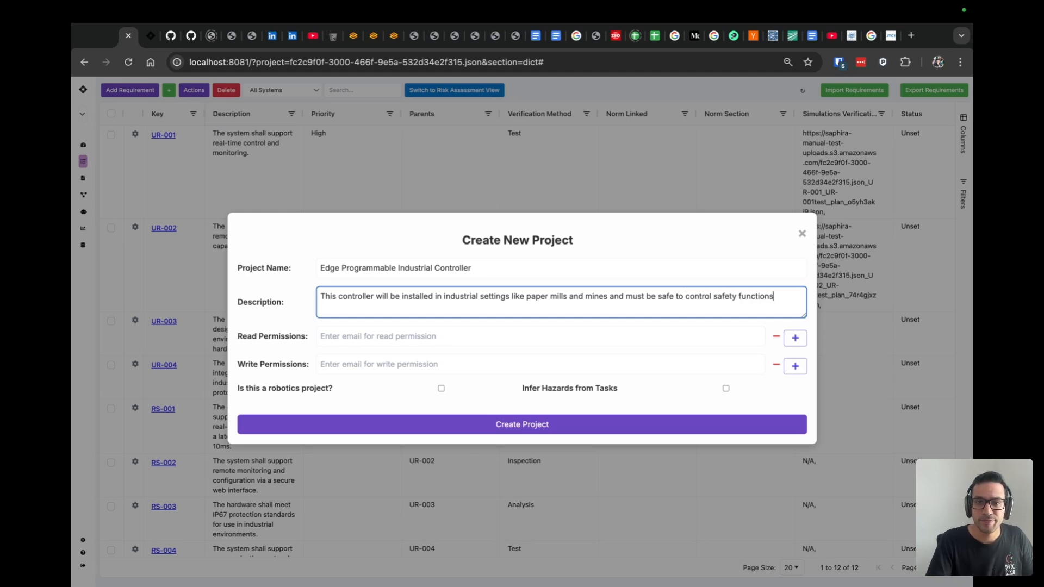
pyautogui.click(543, 429)
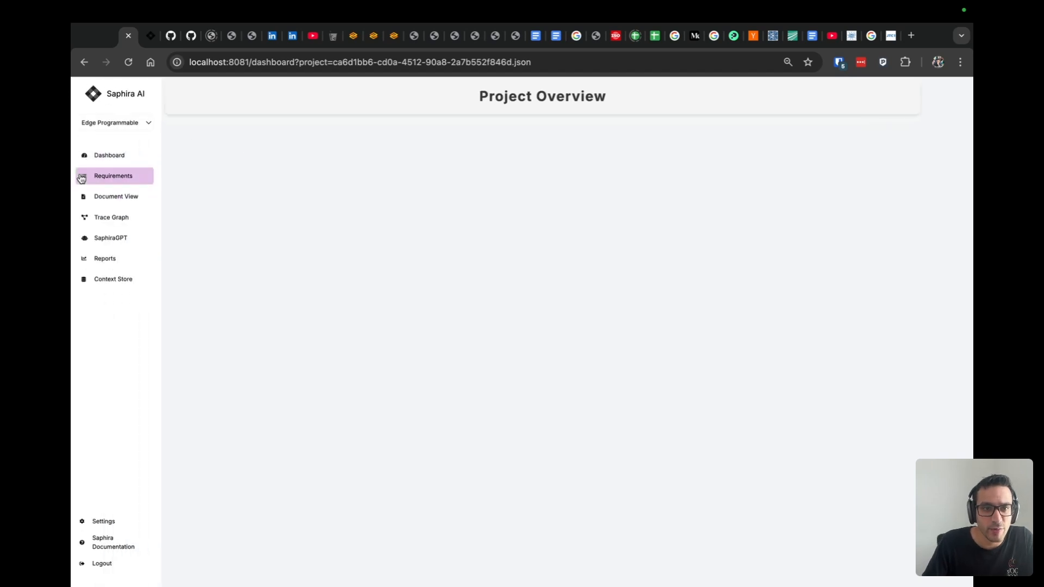
# - Start a spreadsheet import in the project's requirements and upload EPIC_User_Requirements.csv to detect its columns
pyautogui.click(103, 175)
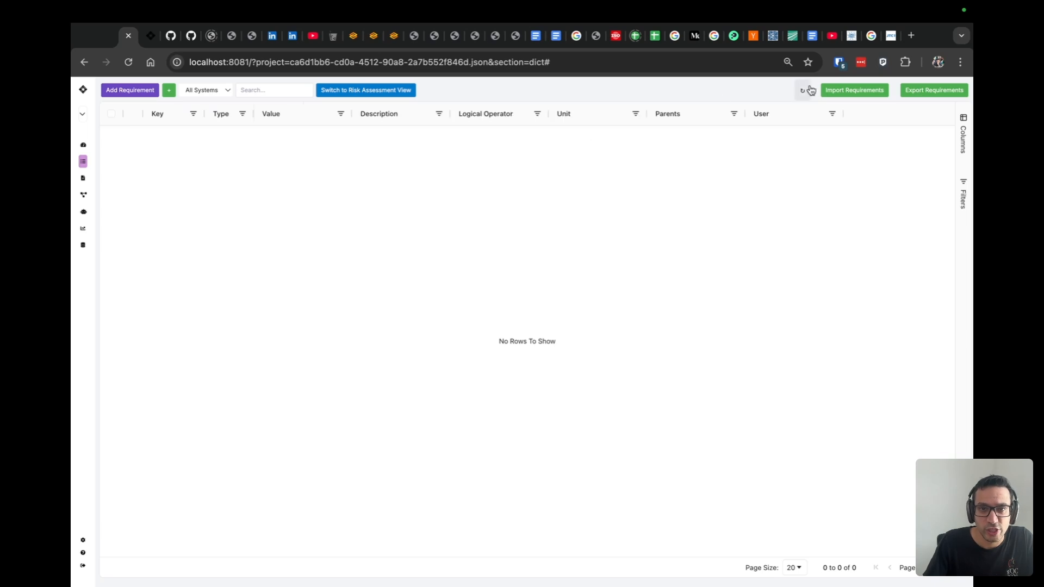
pyautogui.click(853, 90)
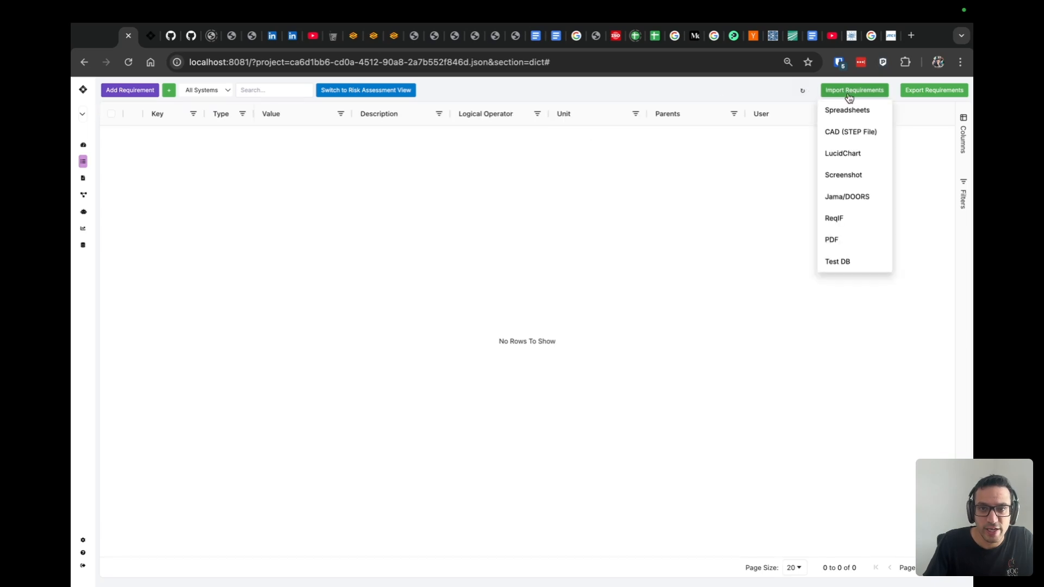
pyautogui.click(862, 109)
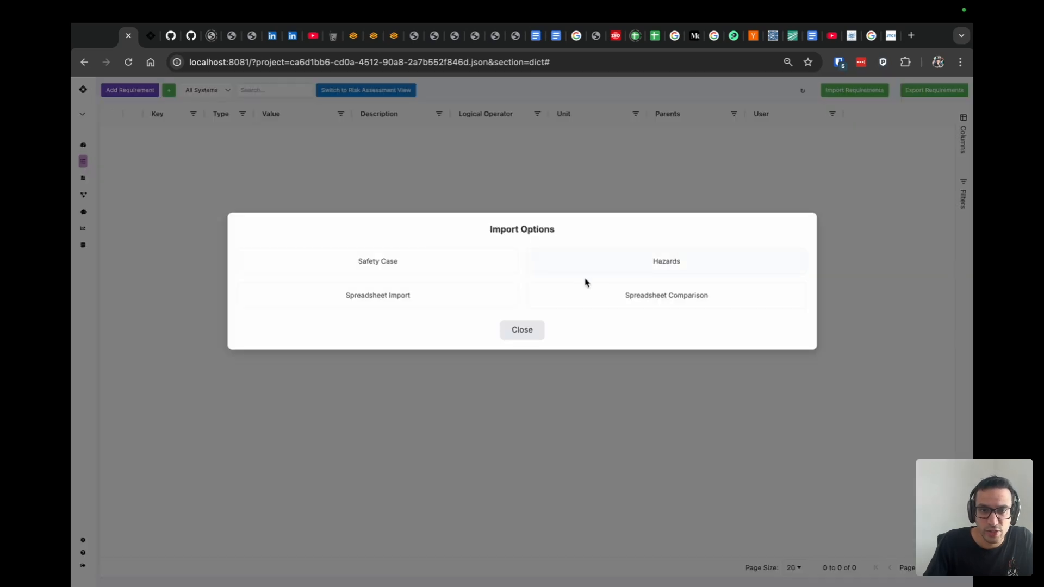
pyautogui.click(443, 294)
pyautogui.click(266, 276)
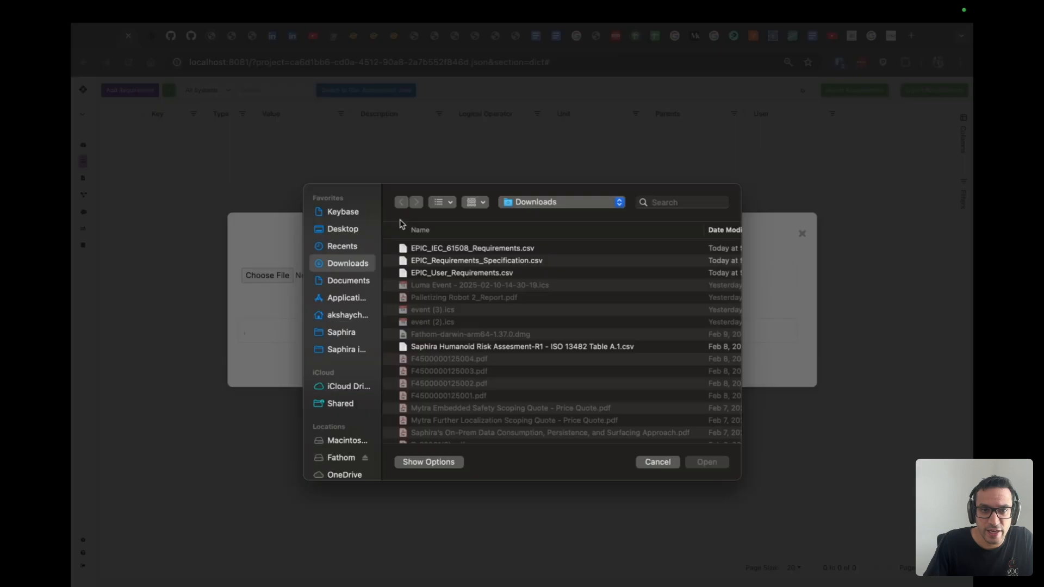
pyautogui.click(461, 273)
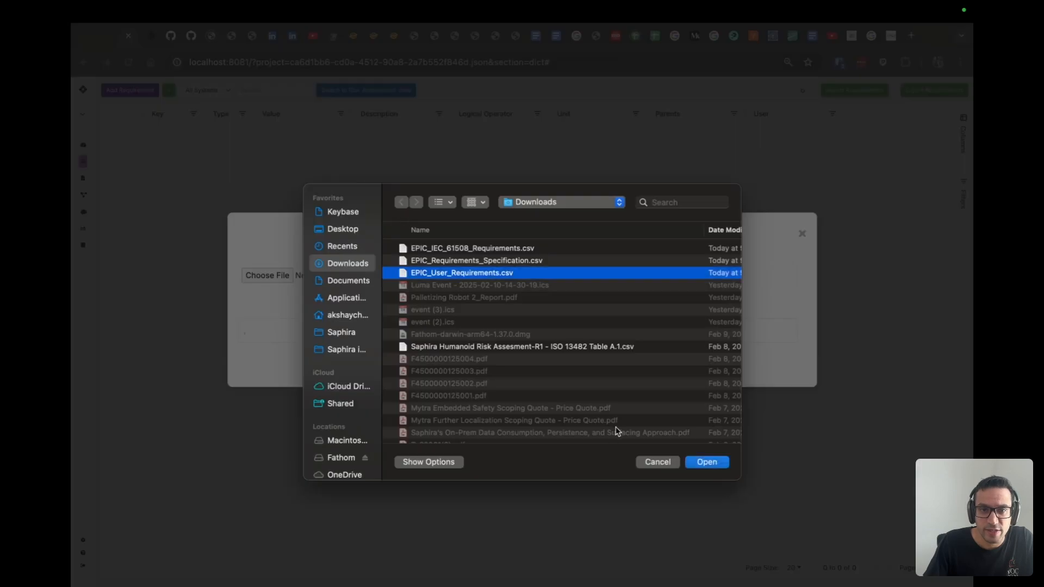
pyautogui.click(716, 462)
pyautogui.click(495, 373)
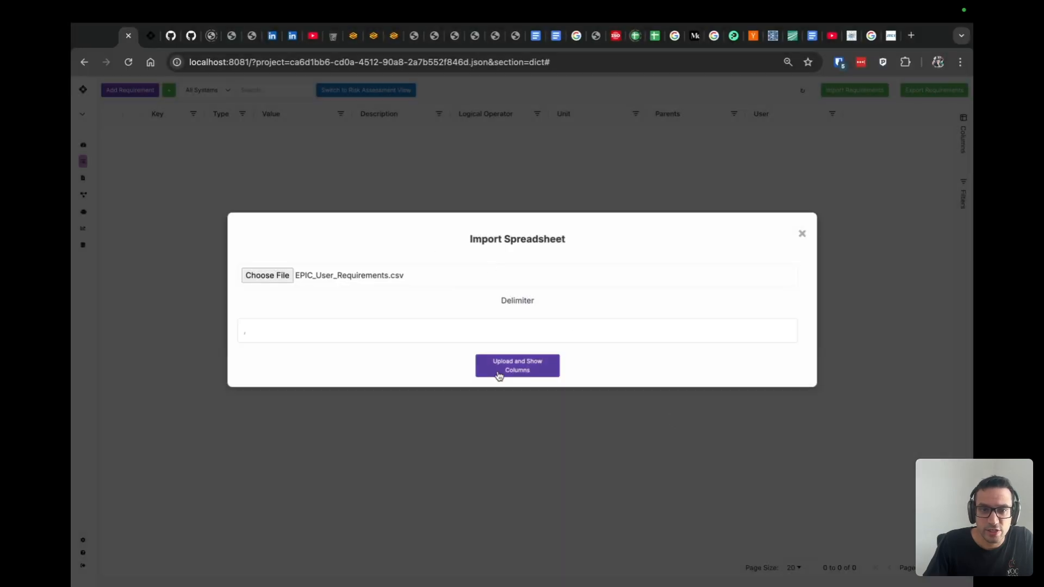
# - Map the user requirements' Requirement ID column to Unique Key and Description to Requirement Description
pyautogui.click(504, 435)
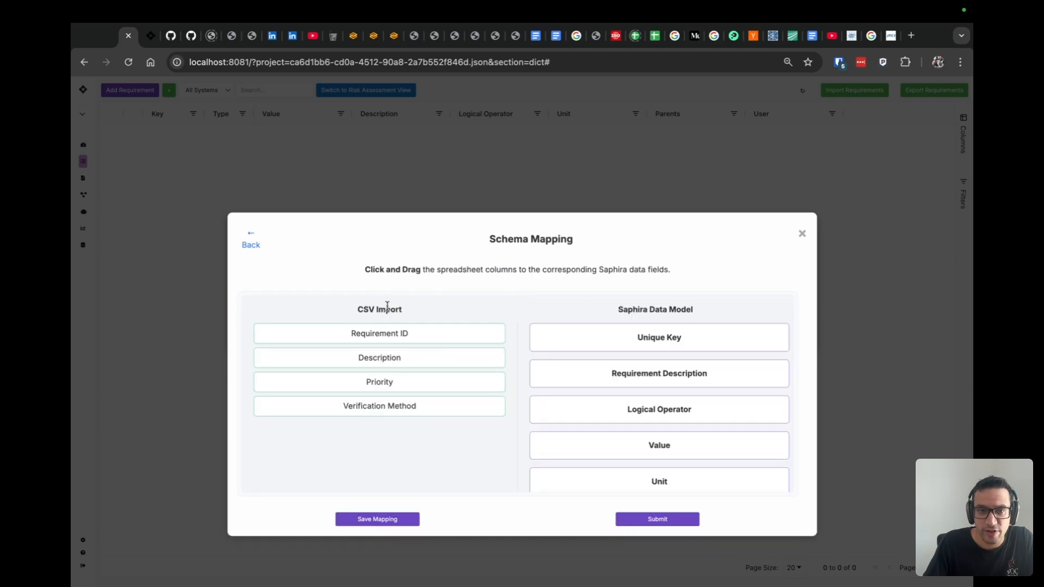
pyautogui.moveTo(375, 340); pyautogui.dragTo(628, 345)
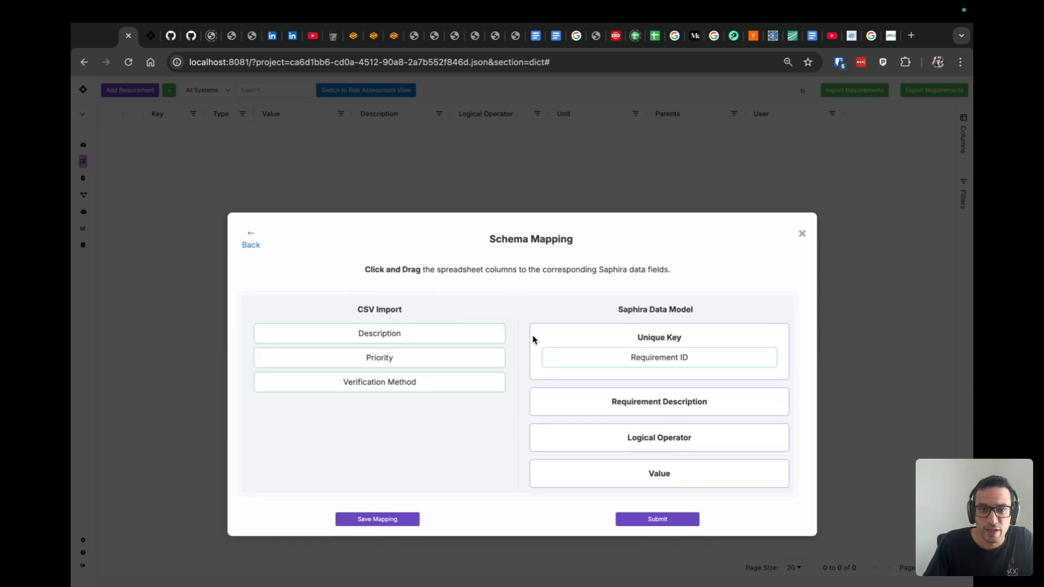
pyautogui.moveTo(445, 334); pyautogui.dragTo(712, 403)
# - Save the schema mapping and submit the user requirements import, closing the changelog and import options
pyautogui.click(375, 519)
pyautogui.click(636, 143)
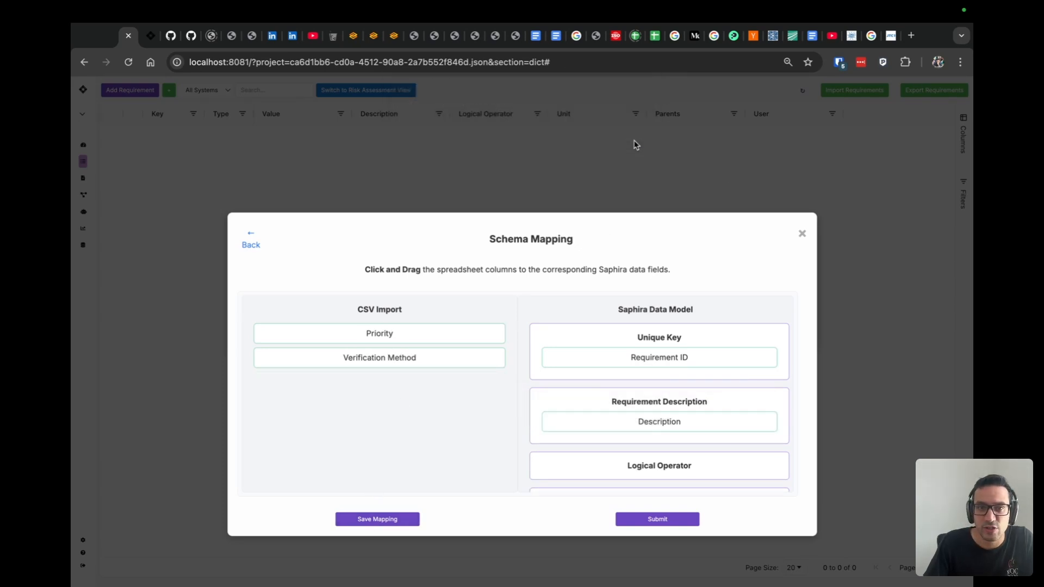
pyautogui.click(655, 519)
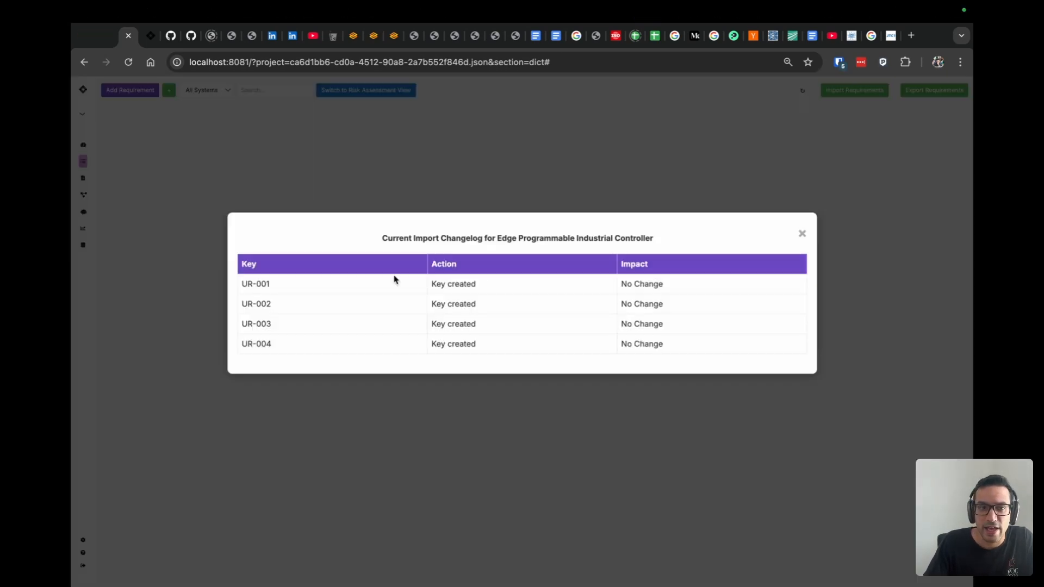
pyautogui.click(802, 234)
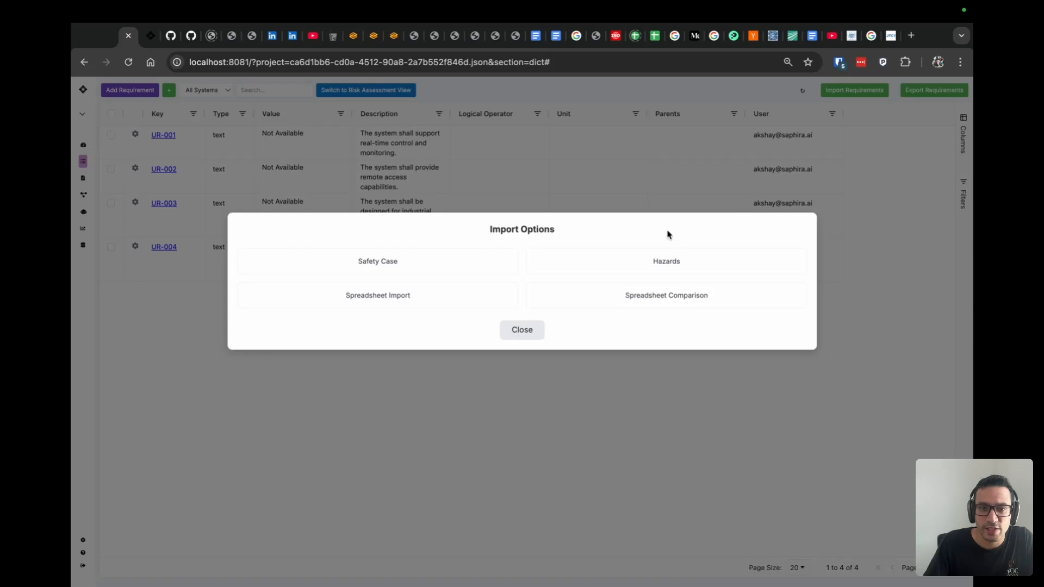
pyautogui.click(508, 333)
# - Start another spreadsheet import and replace the previous file with EPIC_Requirements_Specification.csv, uploading it to detect its columns
pyautogui.click(854, 90)
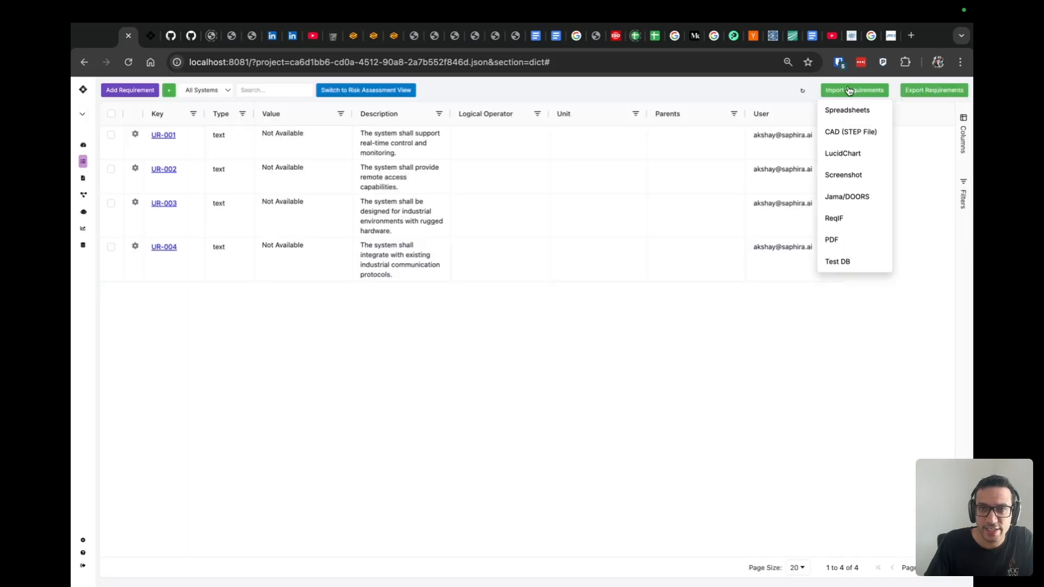
pyautogui.click(853, 115)
pyautogui.click(398, 303)
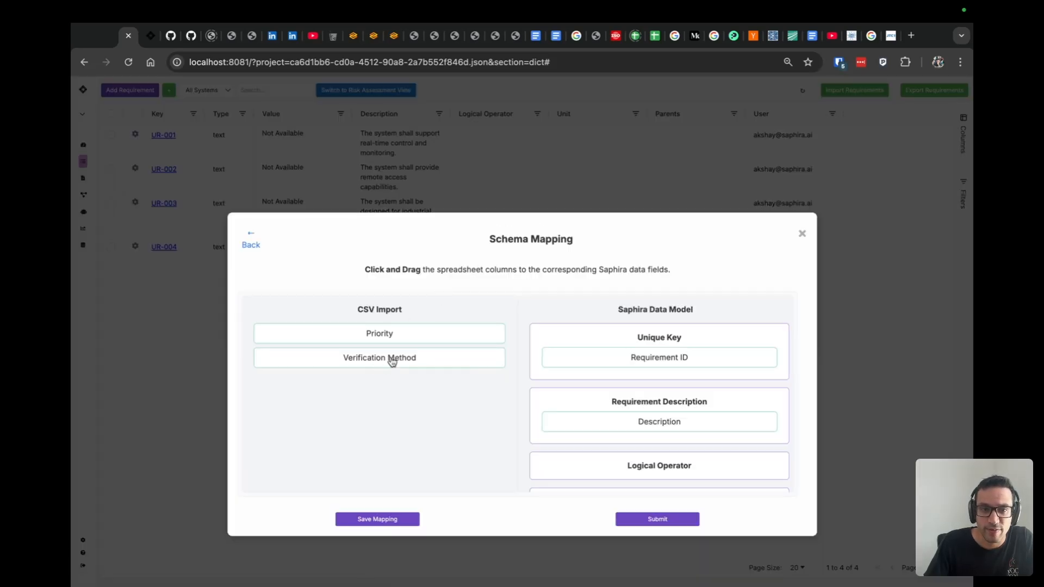
pyautogui.click(249, 244)
pyautogui.click(247, 242)
pyautogui.click(283, 276)
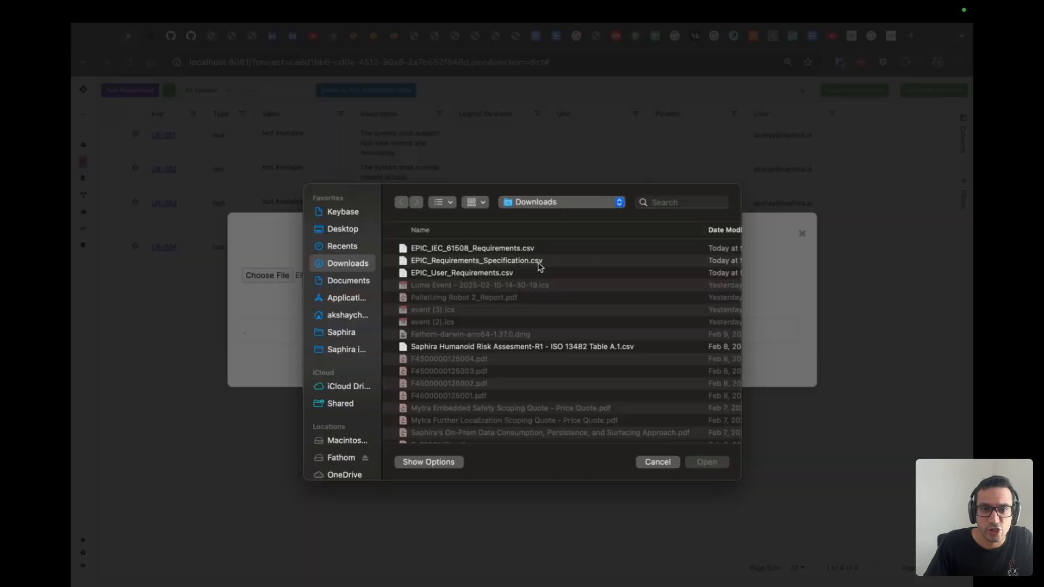
pyautogui.click(540, 264)
pyautogui.click(707, 462)
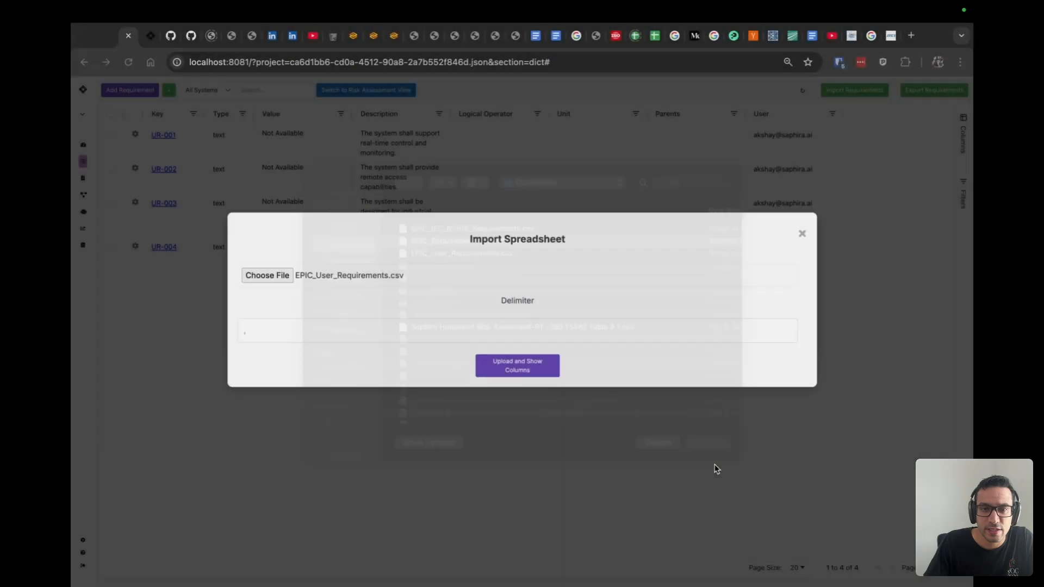
pyautogui.click(511, 367)
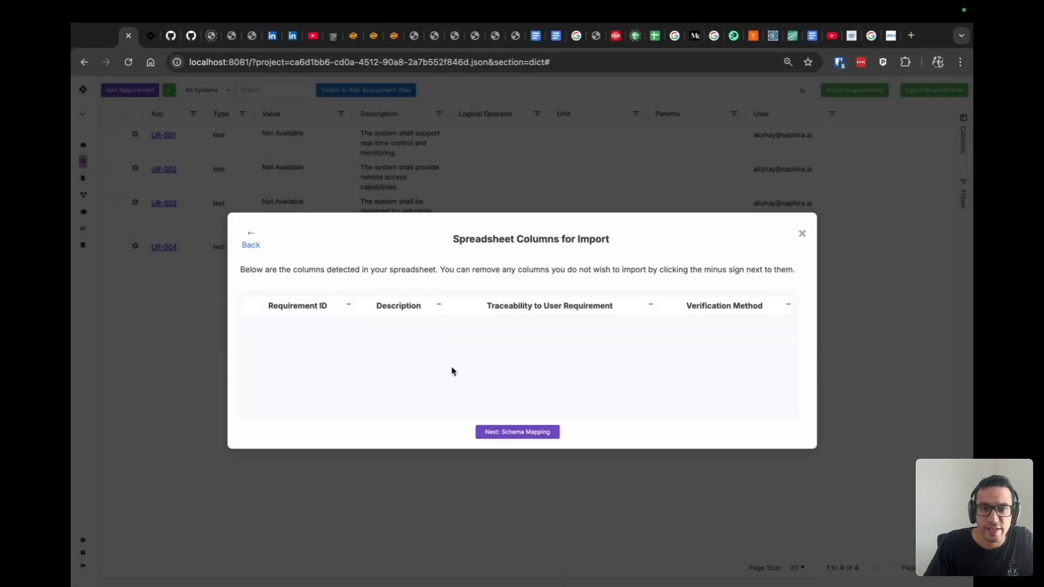
# - Map Requirement ID to Unique Key, Description to Requirement Description, and Traceability to User Requirement to Related Objects
pyautogui.click(514, 433)
pyautogui.moveTo(421, 335); pyautogui.dragTo(677, 353)
pyautogui.moveTo(411, 341); pyautogui.dragTo(661, 408)
pyautogui.scroll(-5, 662, 408)
pyautogui.moveTo(388, 340); pyautogui.dragTo(650, 425)
pyautogui.scroll(-2, 492, 416)
pyautogui.scroll(1, 489, 411)
# - Save the schema mapping and submit the requirements specification import
pyautogui.click(393, 508)
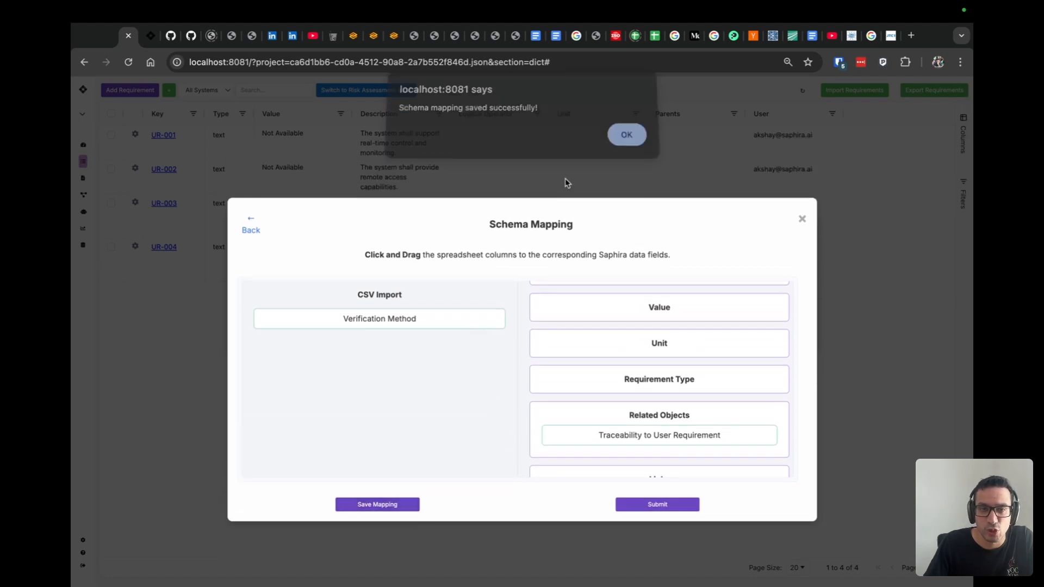
pyautogui.click(630, 136)
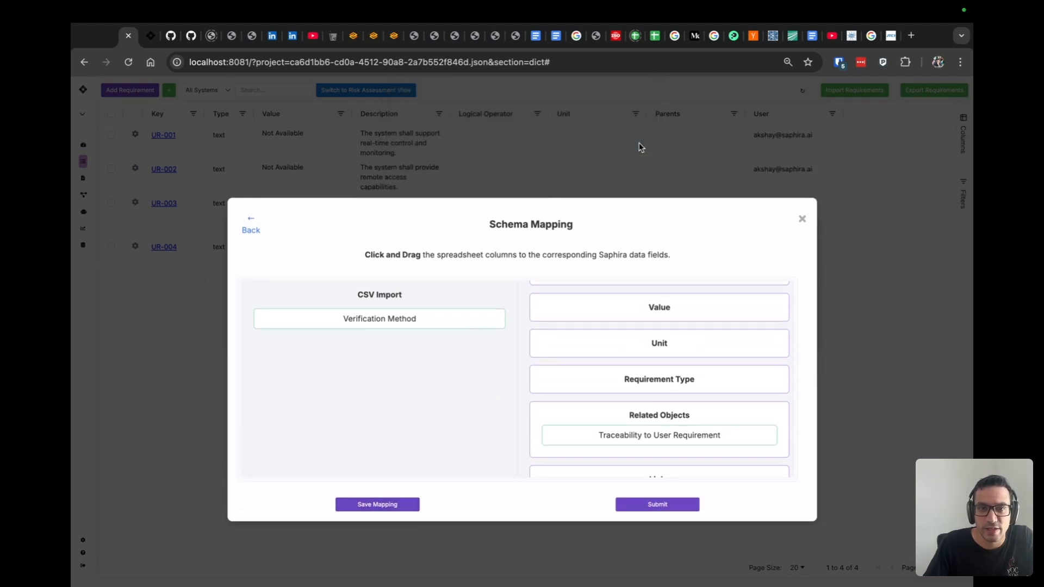
pyautogui.click(659, 506)
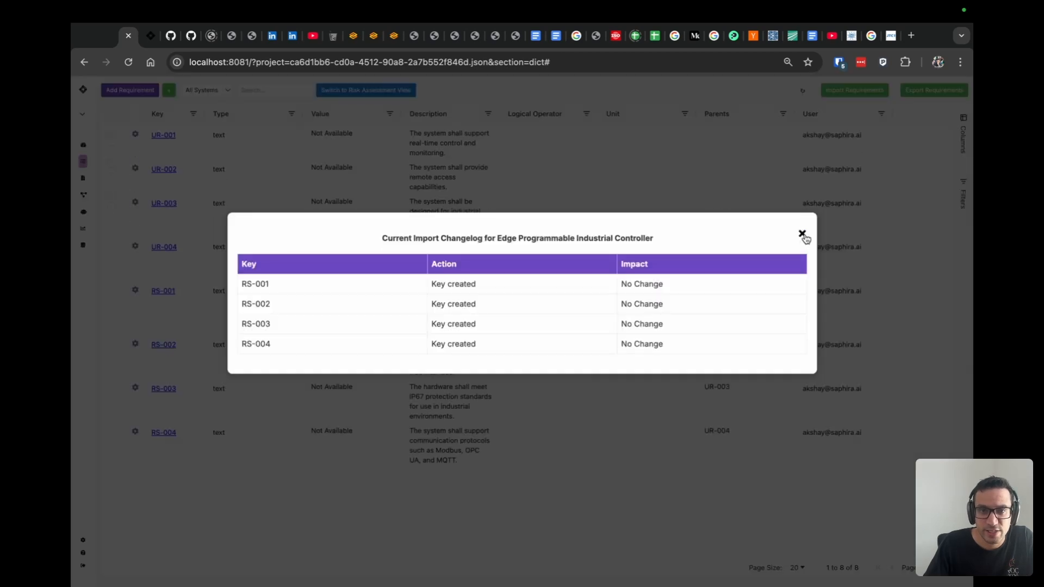
# - Close the changelog, start another spreadsheet import, and upload EPIC_IEC_61508_Requirements.csv in place of the previous file to detect its columns
pyautogui.click(802, 233)
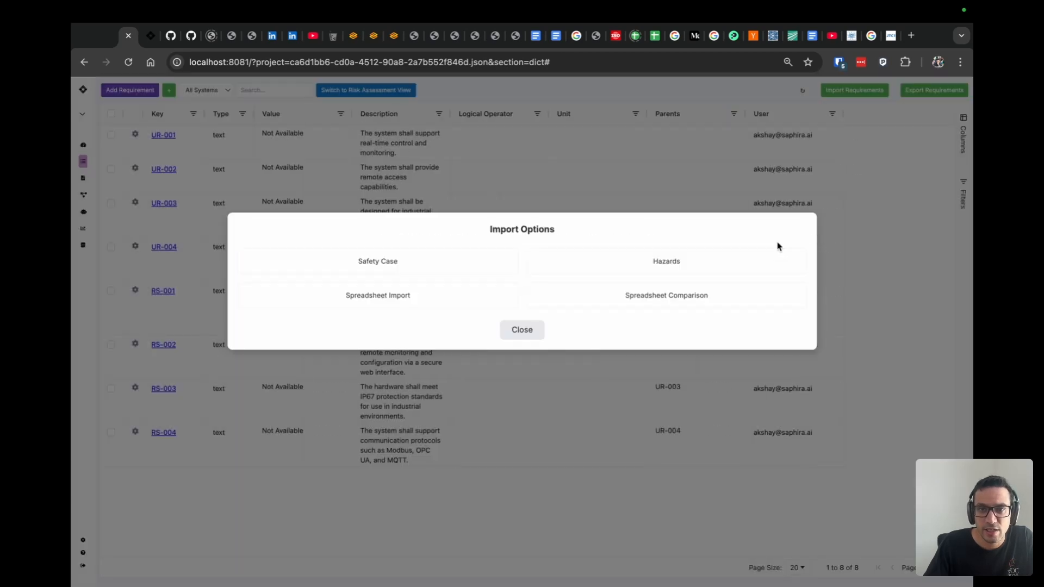
pyautogui.click(396, 302)
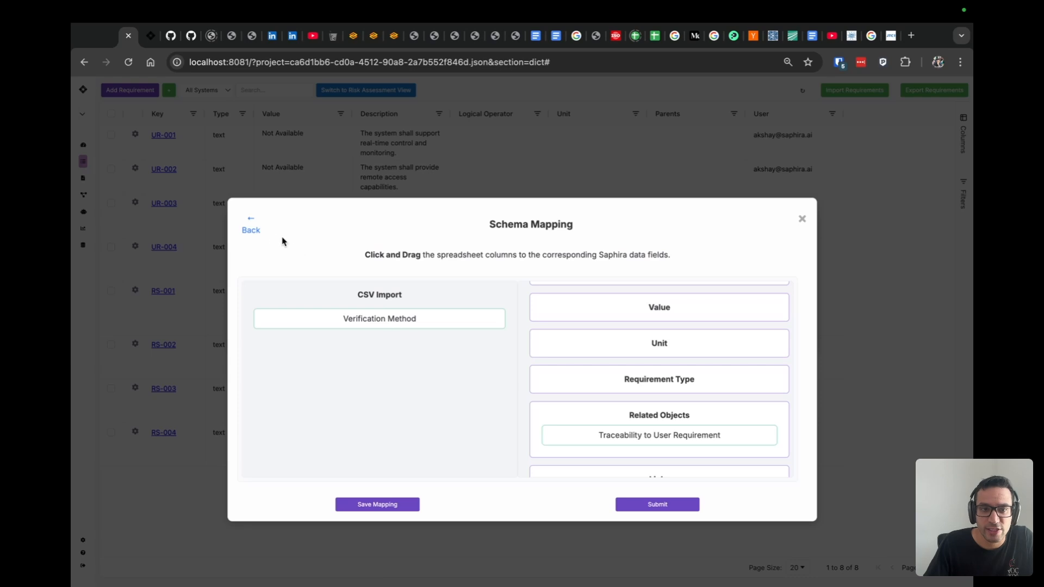
pyautogui.click(254, 232)
pyautogui.click(253, 244)
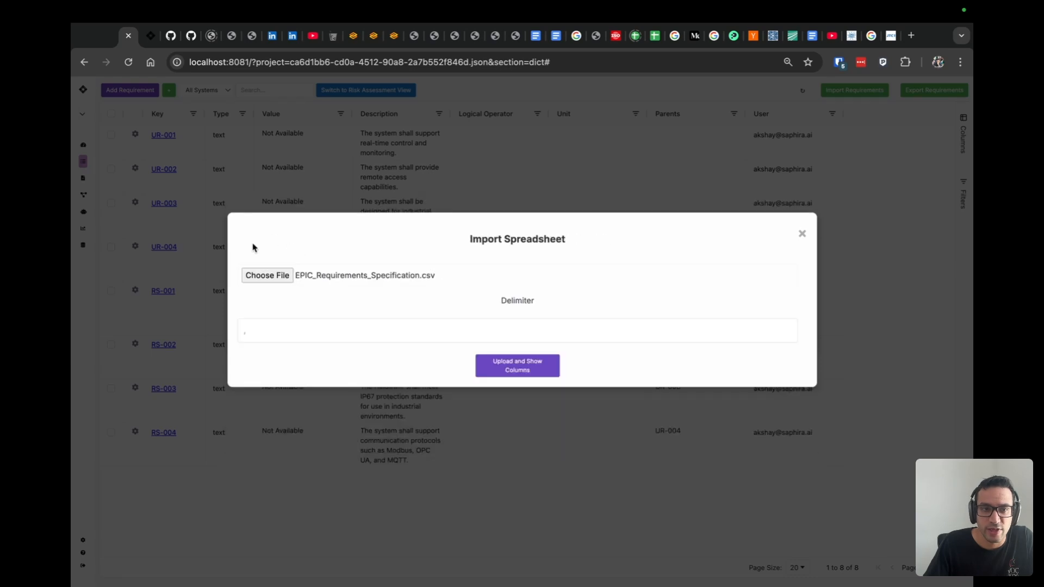
pyautogui.click(266, 274)
pyautogui.click(433, 254)
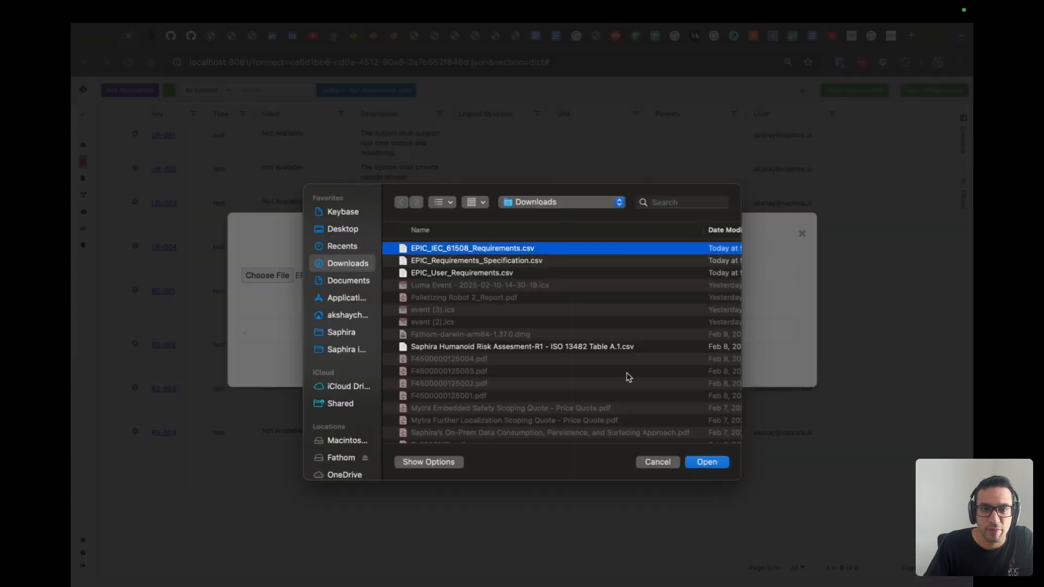
pyautogui.click(705, 463)
pyautogui.click(503, 366)
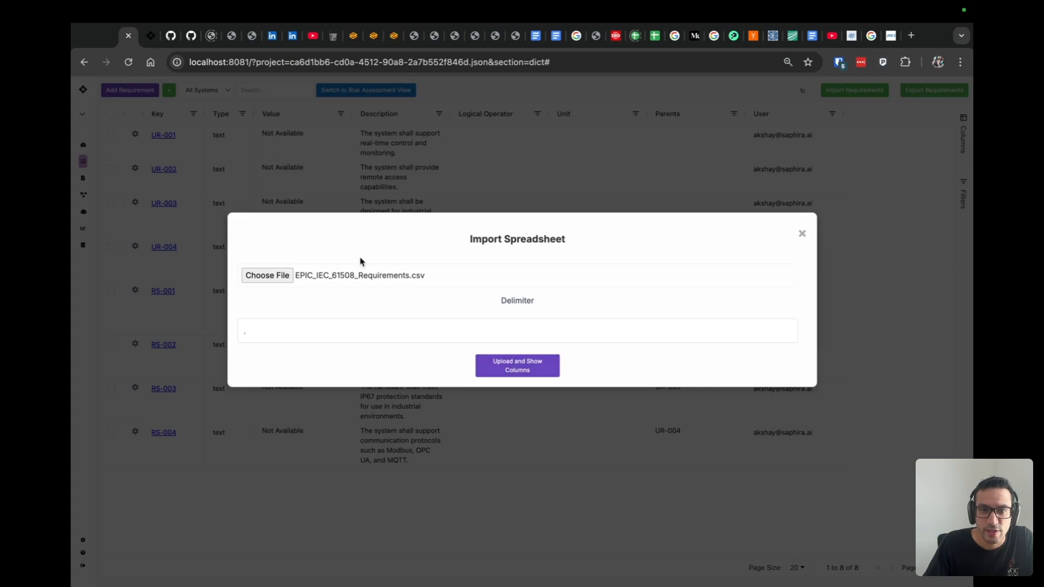
pyautogui.click(503, 431)
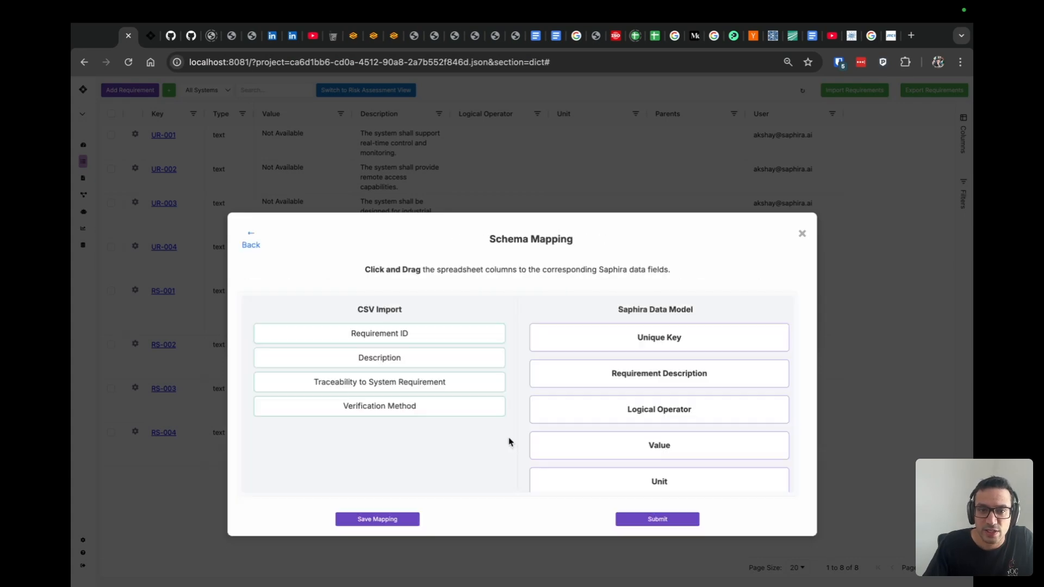
# - Map Requirement ID to Unique Key, Description to Requirement Description, and Traceability to System Requirement to Related Objects
pyautogui.moveTo(402, 331); pyautogui.dragTo(677, 350)
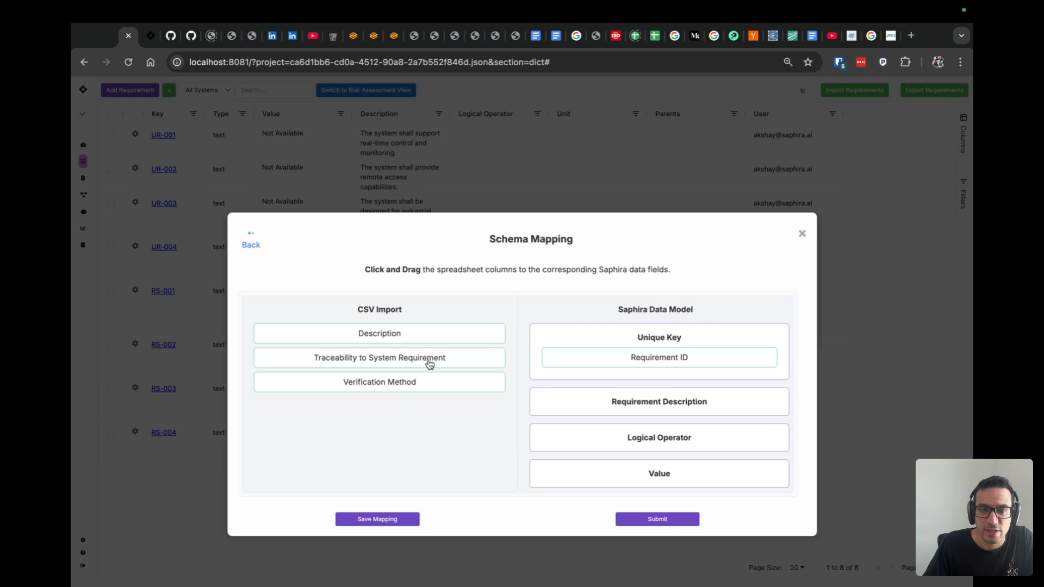
pyautogui.moveTo(410, 338); pyautogui.dragTo(671, 403)
pyautogui.scroll(-4, 671, 403)
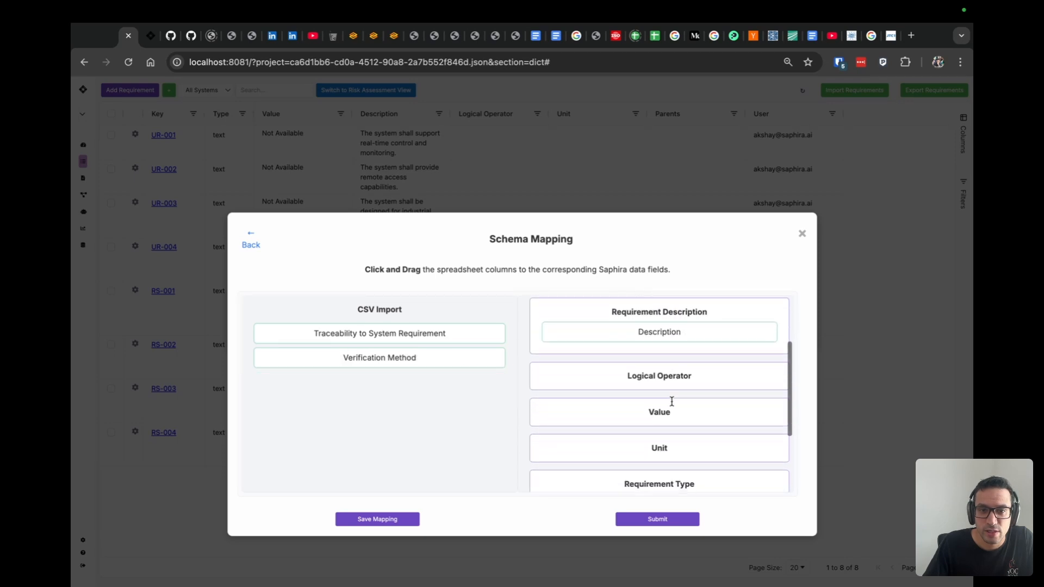
pyautogui.moveTo(422, 333); pyautogui.dragTo(676, 429)
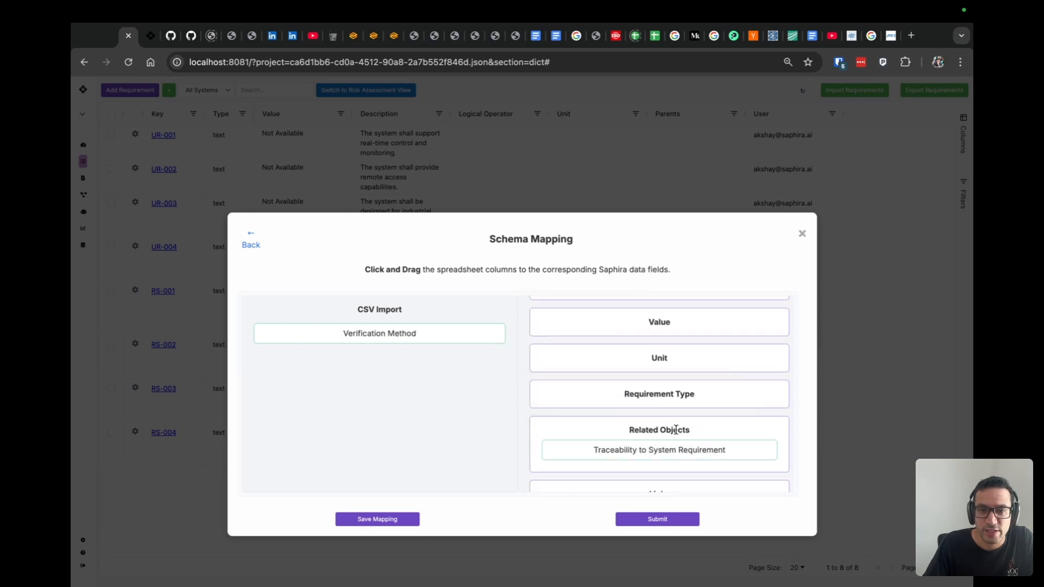
# - Save the schema mapping and submit the IEC 61508 requirements import, closing the changelog and import options
pyautogui.click(367, 523)
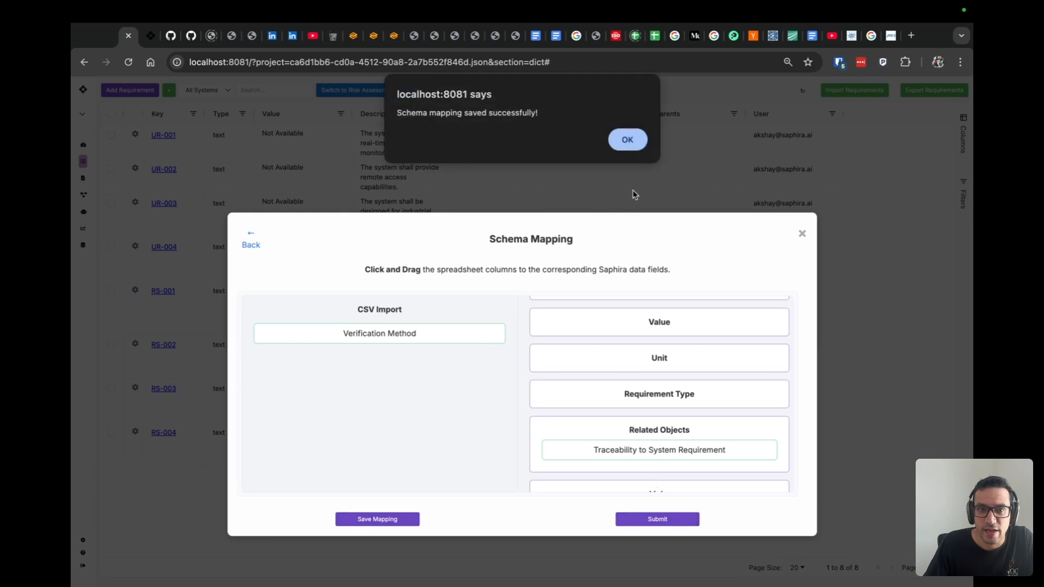
pyautogui.click(626, 140)
pyautogui.click(684, 523)
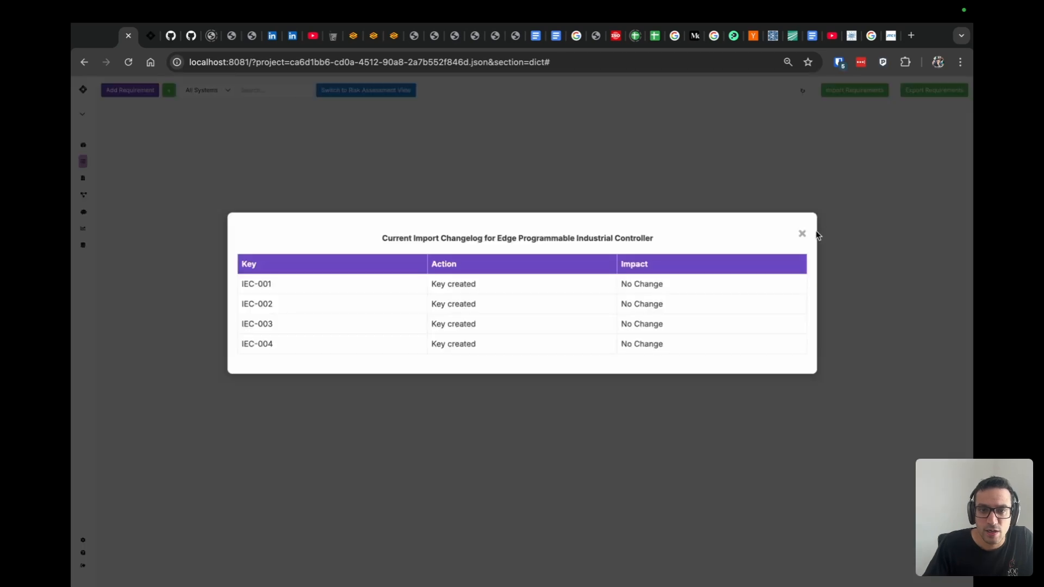
pyautogui.click(801, 233)
pyautogui.click(514, 332)
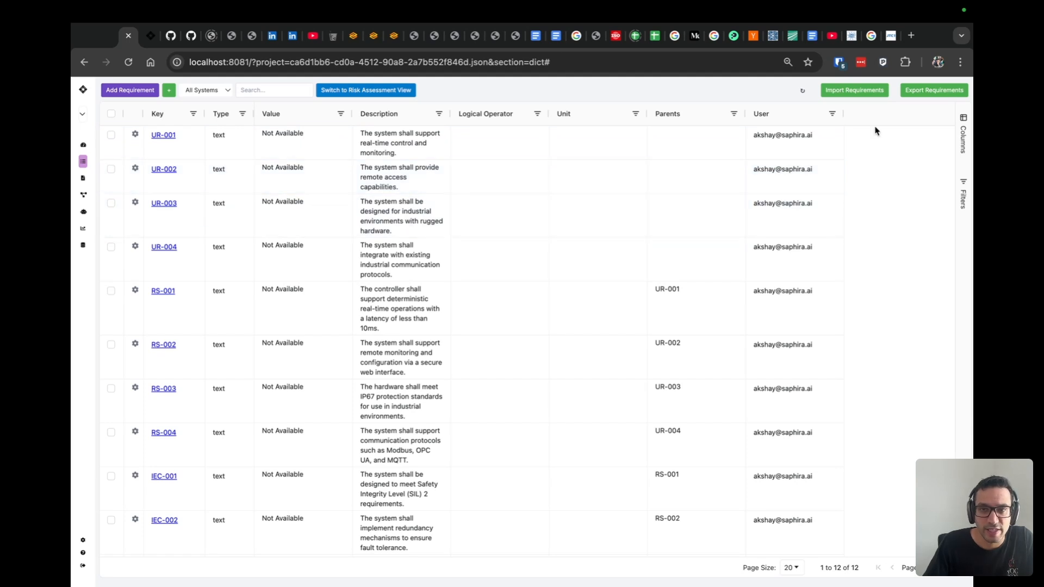
# - Hide the Type, Value, Logical Operator and Unit columns in the requirements table
pyautogui.click(962, 140)
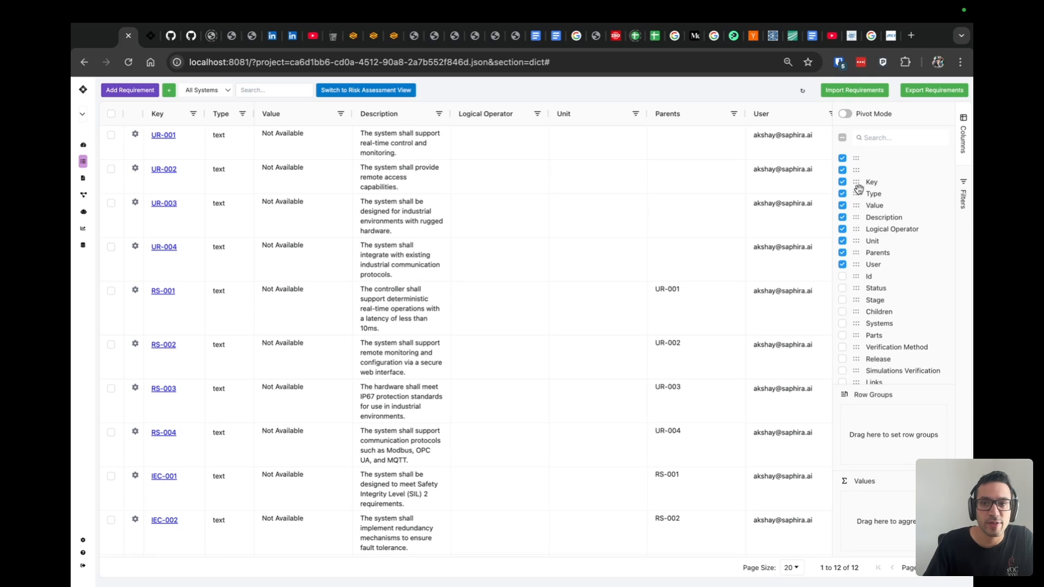
pyautogui.click(843, 194)
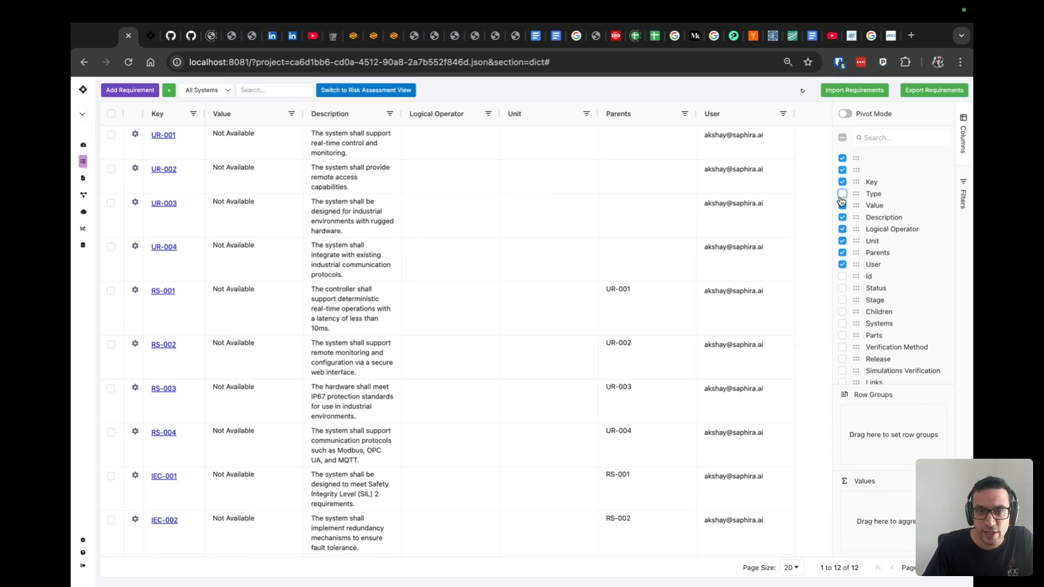
pyautogui.click(842, 206)
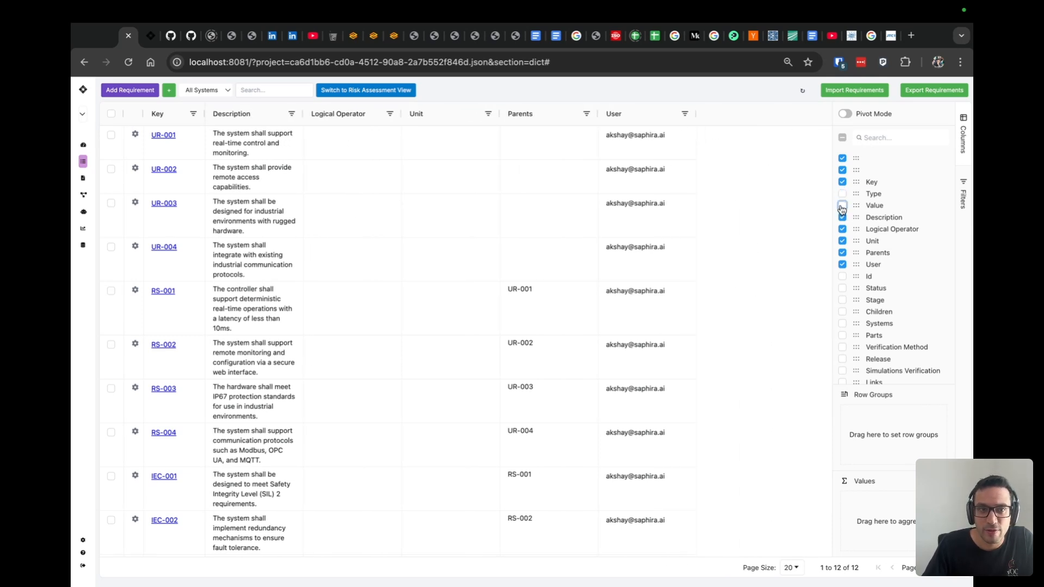
pyautogui.click(842, 229)
pyautogui.click(842, 241)
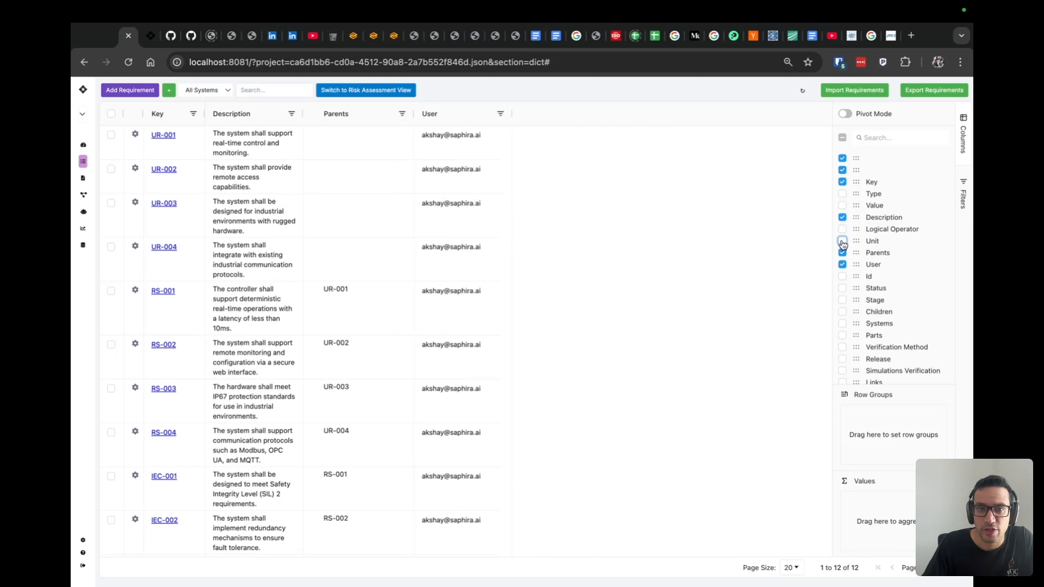
# - Show the imported Verification Method plus the Priority, Norm Linked, Norm Section, Simulations Verification and Status columns in the requirements table
pyautogui.scroll(-5, 902, 306)
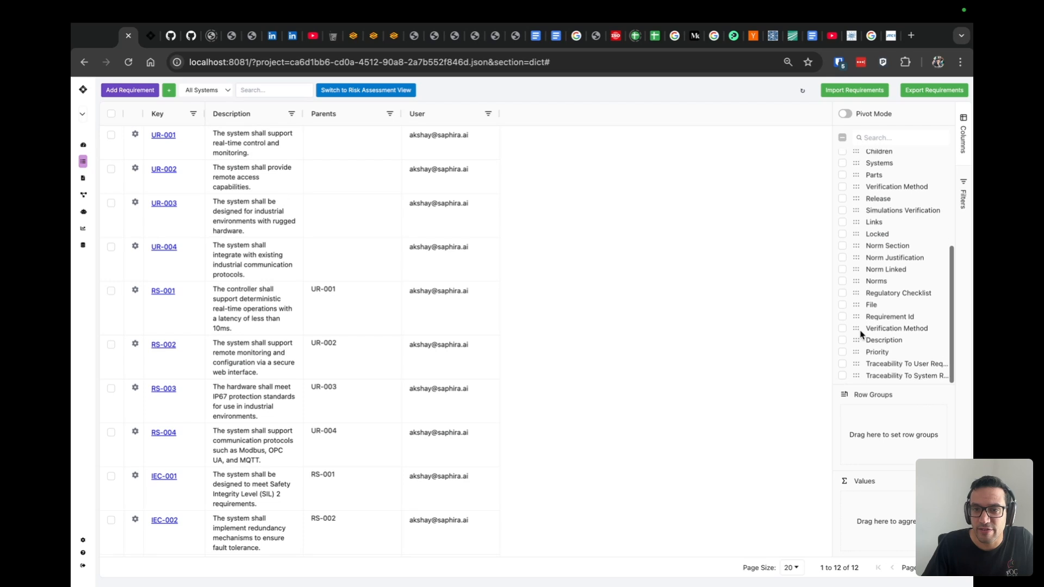
pyautogui.click(842, 328)
pyautogui.click(842, 353)
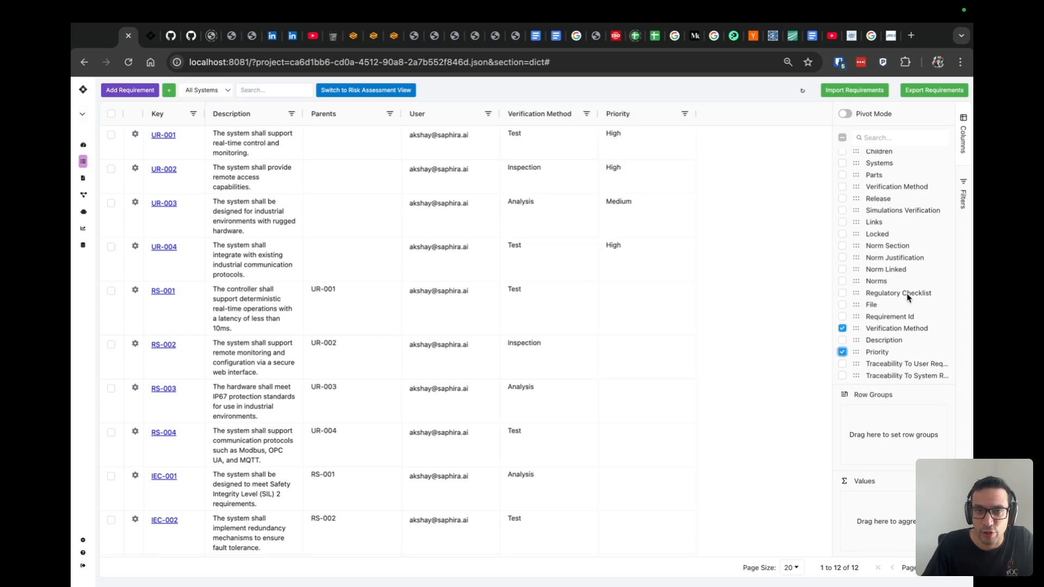
pyautogui.click(842, 270)
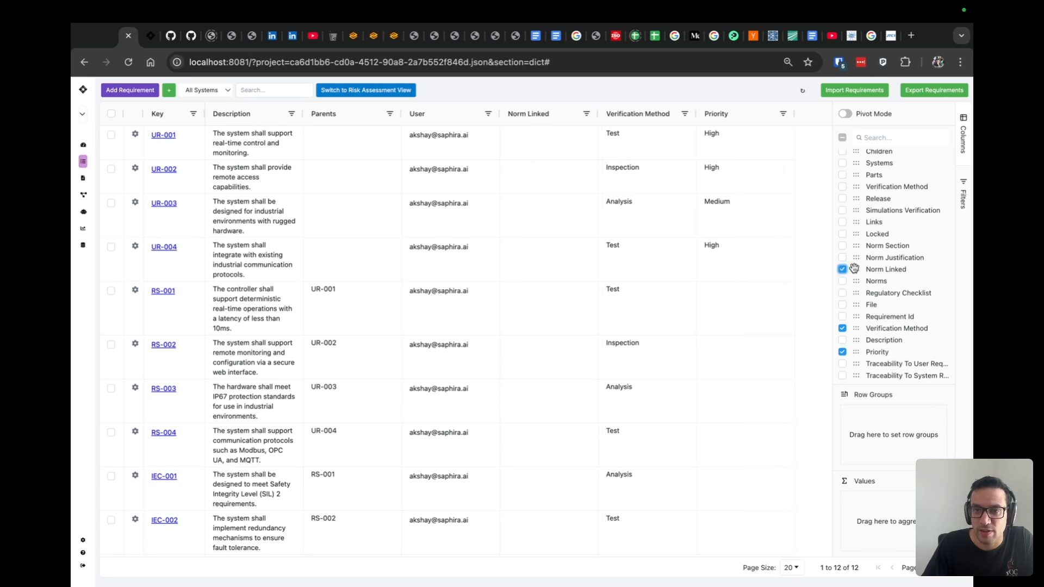
pyautogui.click(843, 247)
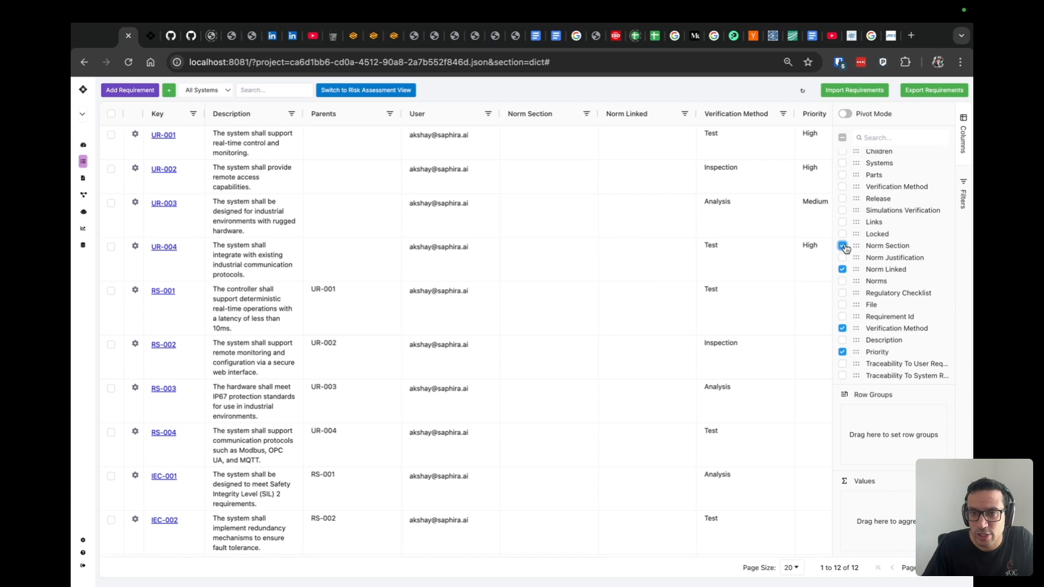
pyautogui.click(842, 211)
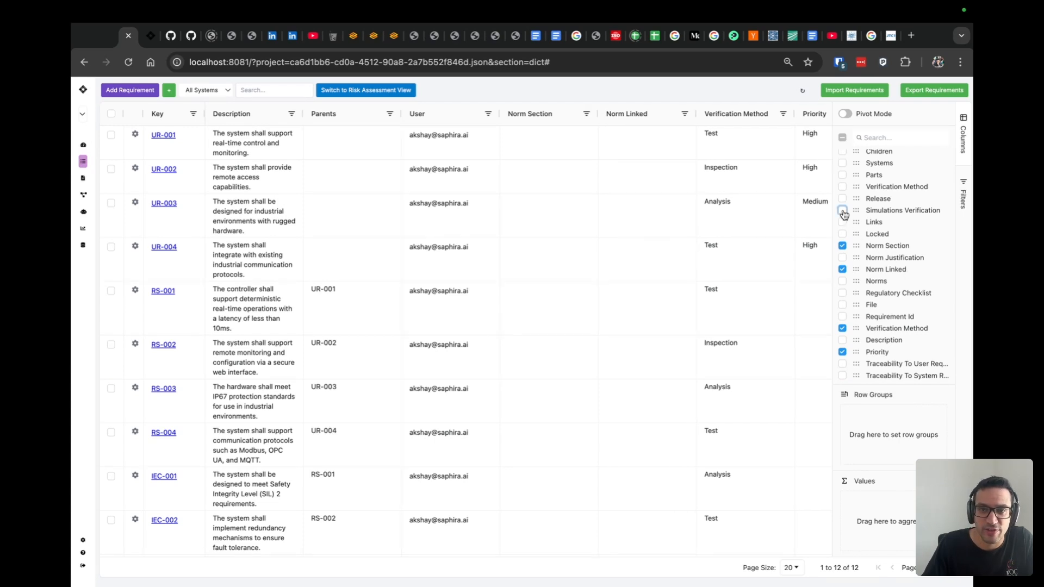
pyautogui.scroll(6, 897, 226)
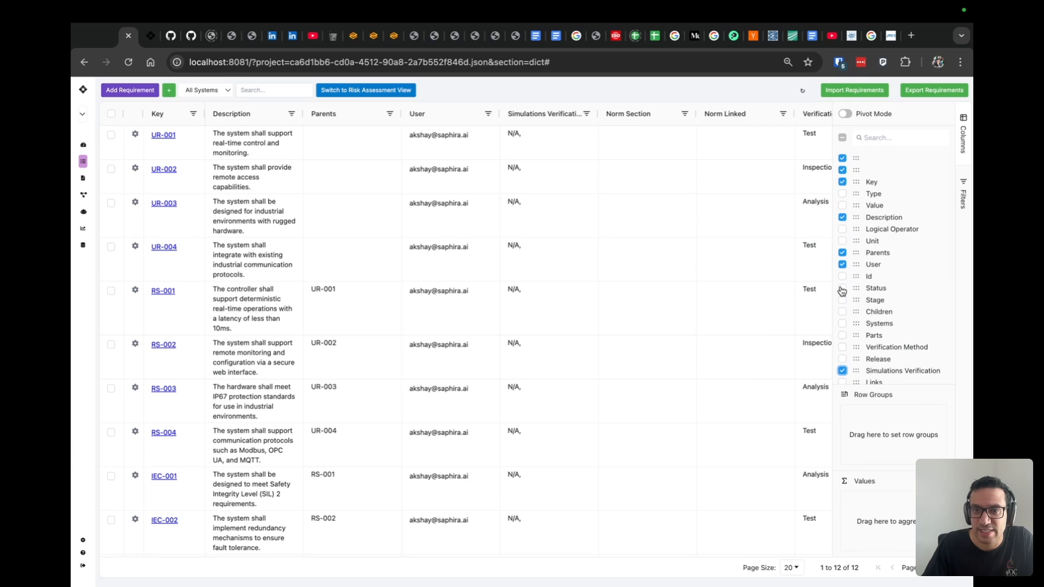
pyautogui.click(842, 289)
pyautogui.click(963, 137)
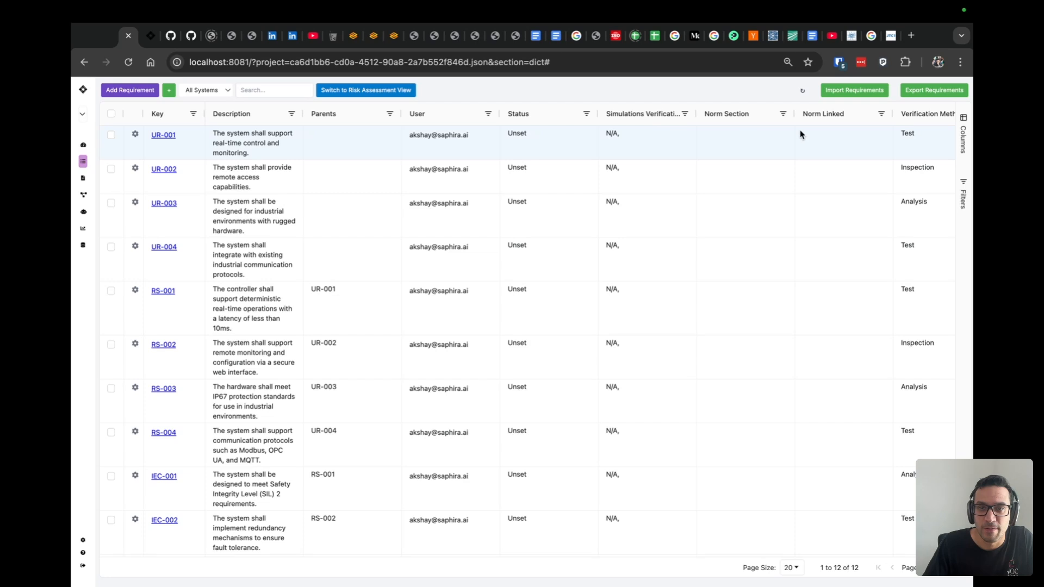
# - Move the Priority column between Description and Parents, and the Verification Method column directly after Parents
pyautogui.hscroll(2, 710, 135)
pyautogui.hscroll(3, 709, 134)
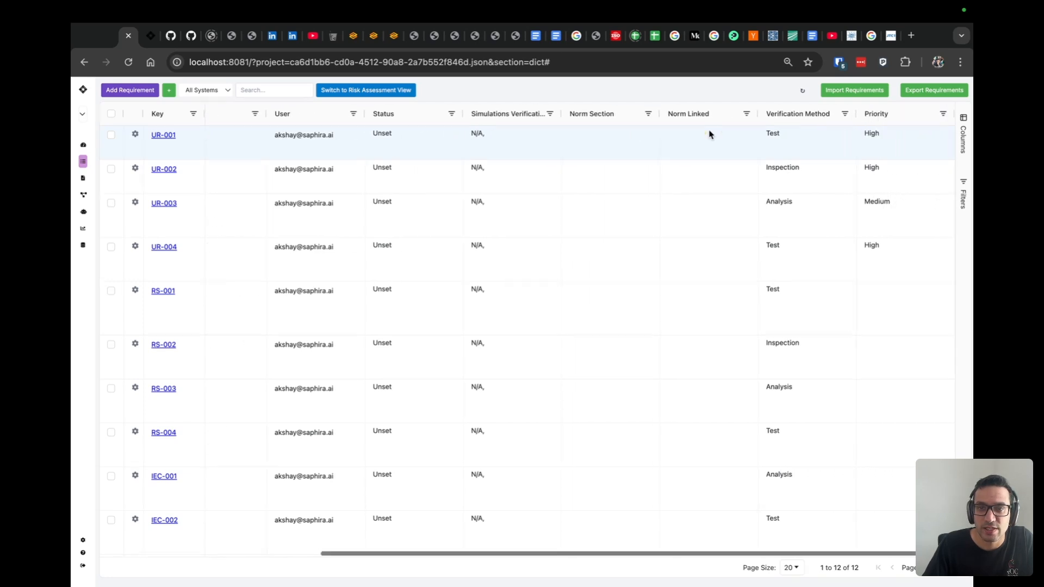
pyautogui.moveTo(881, 116); pyautogui.dragTo(300, 137)
pyautogui.hscroll(5, 501, 194)
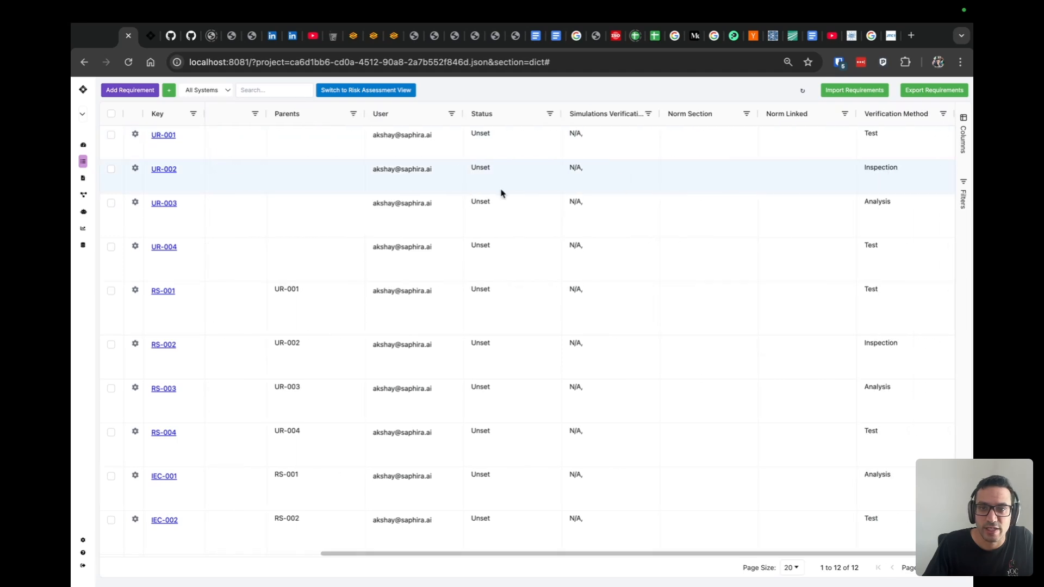
pyautogui.moveTo(909, 116); pyautogui.dragTo(457, 166)
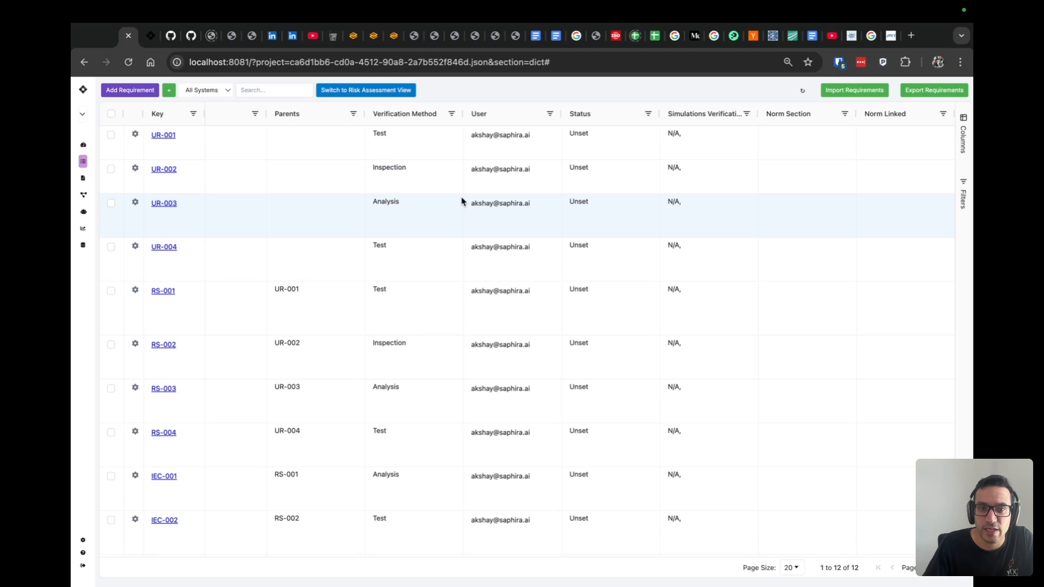
# - Reorder the columns after Verification Method as Simulations Verification, Status, Norm Linked, Norm Section and User
pyautogui.moveTo(609, 117); pyautogui.dragTo(517, 128)
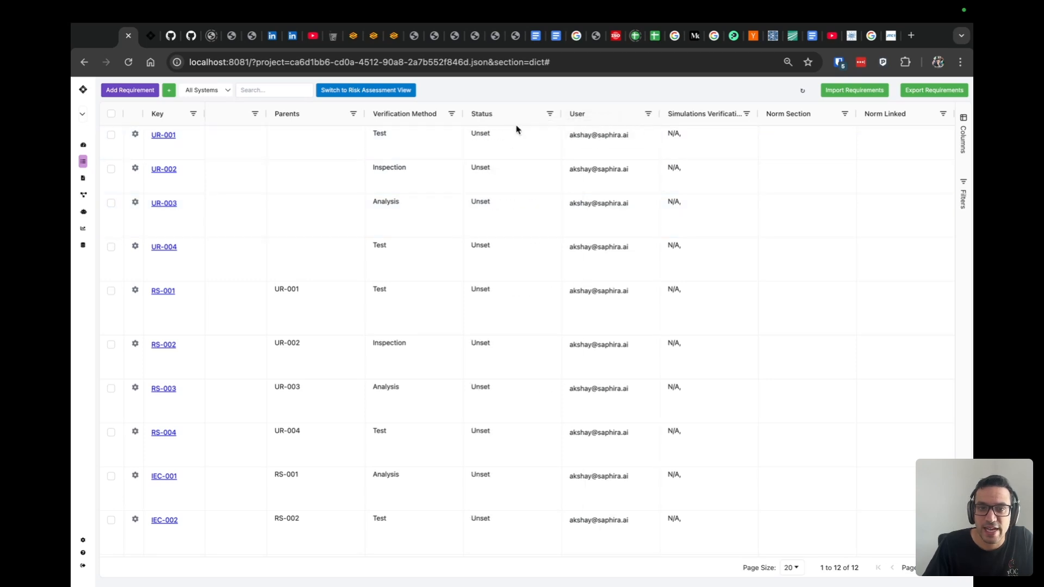
pyautogui.moveTo(715, 120); pyautogui.dragTo(517, 126)
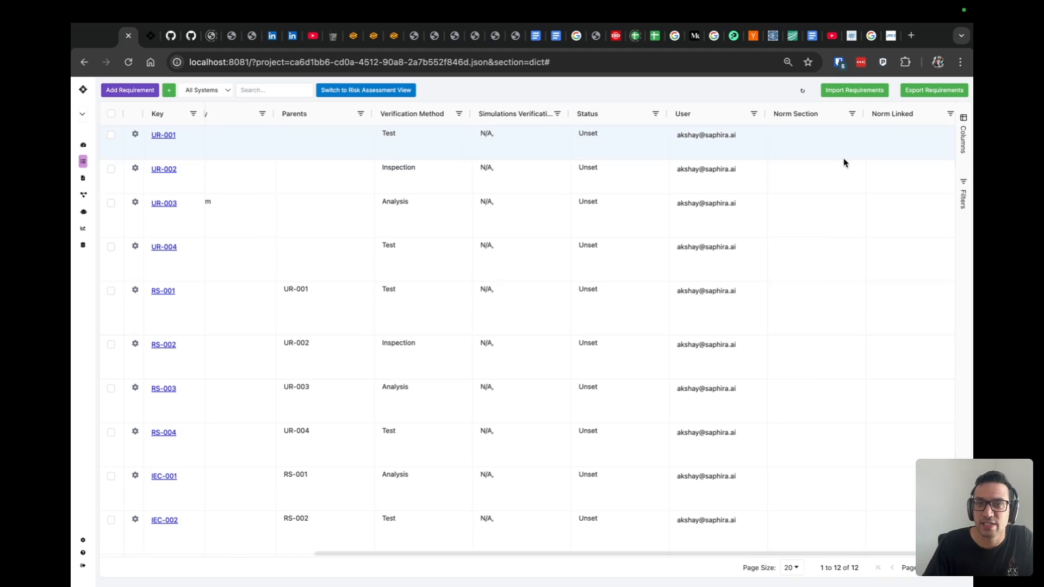
pyautogui.moveTo(755, 121); pyautogui.dragTo(932, 124)
pyautogui.moveTo(727, 117); pyautogui.dragTo(848, 121)
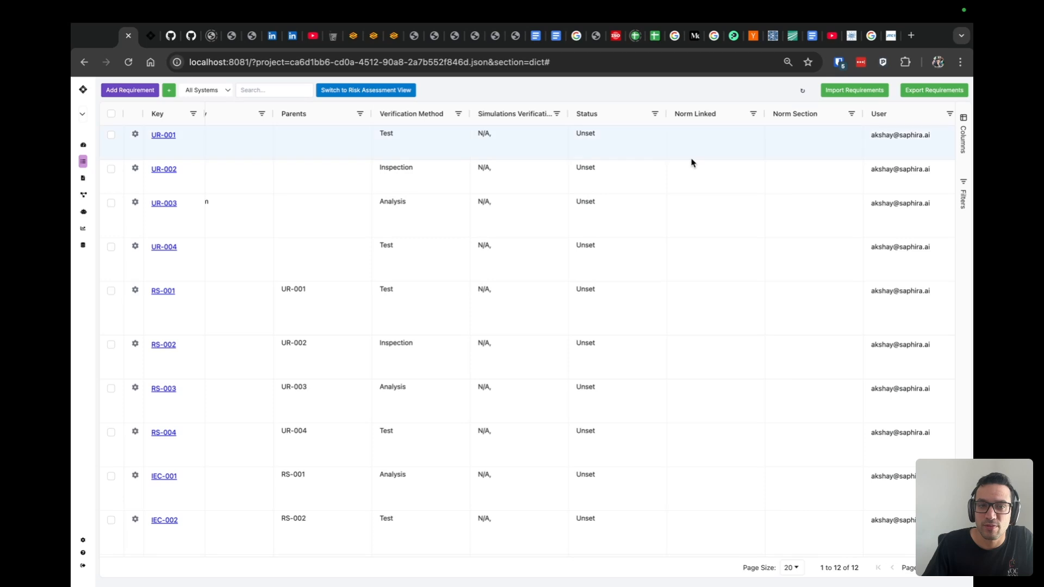
pyautogui.hscroll(-3, 692, 163)
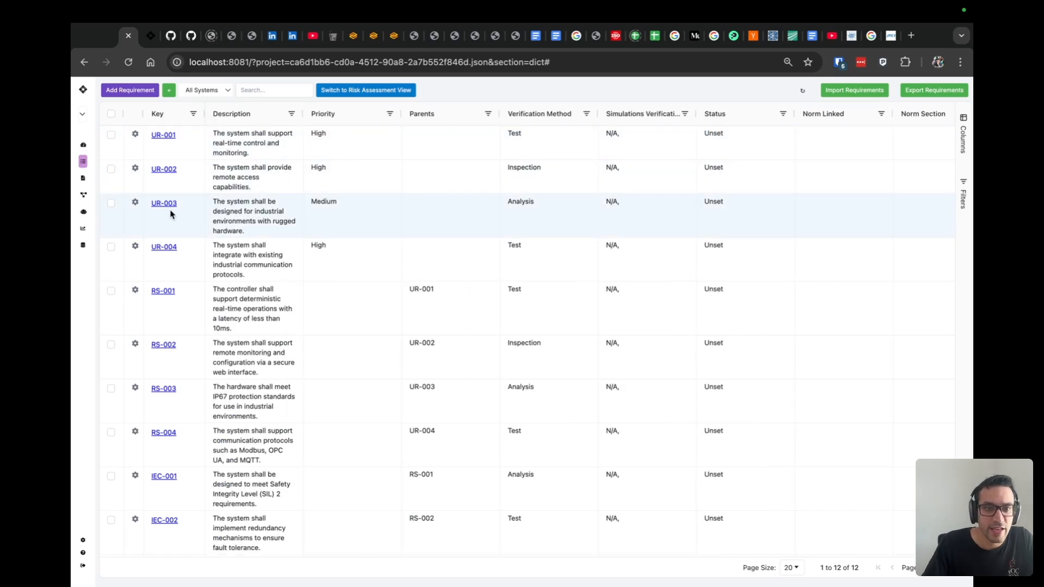
# - Open the Trace Graph and select UR-001 to examine its links to the specification and IEC requirements
pyautogui.click(97, 217)
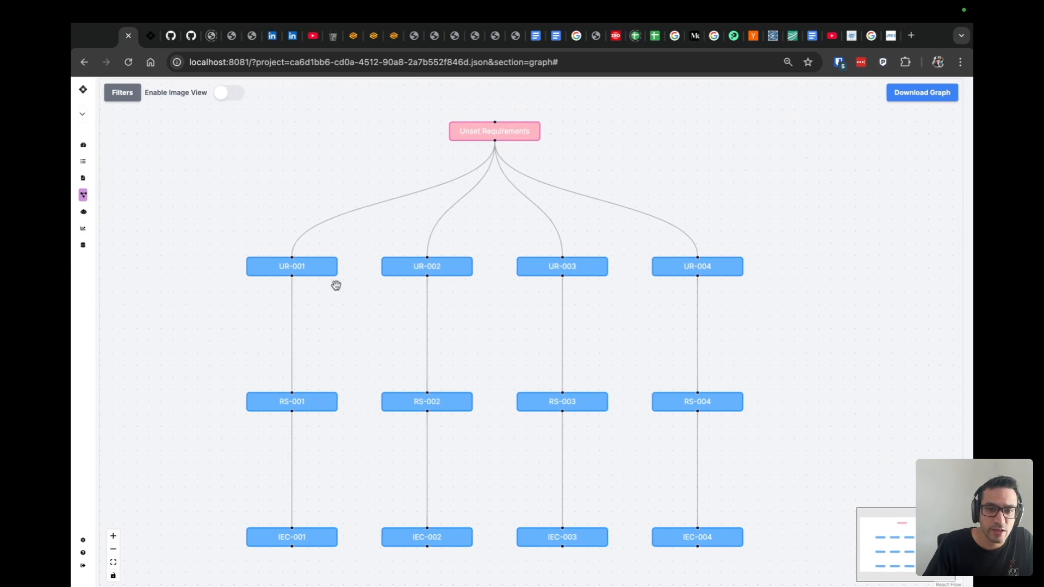
pyautogui.click(292, 262)
pyautogui.click(228, 216)
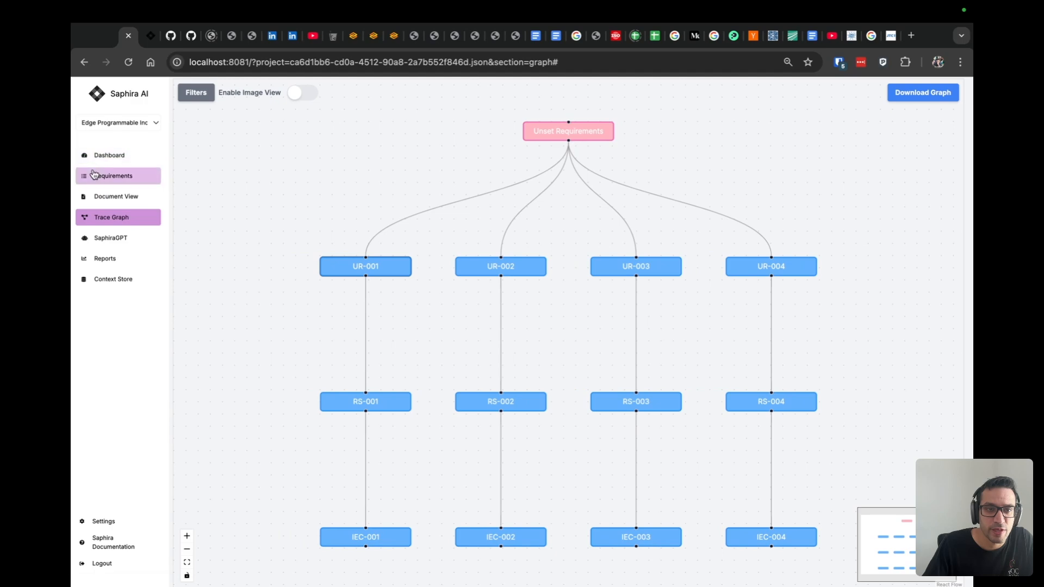
# - Return to the requirements table and generate a verification test plan for requirement UR-001
pyautogui.click(94, 175)
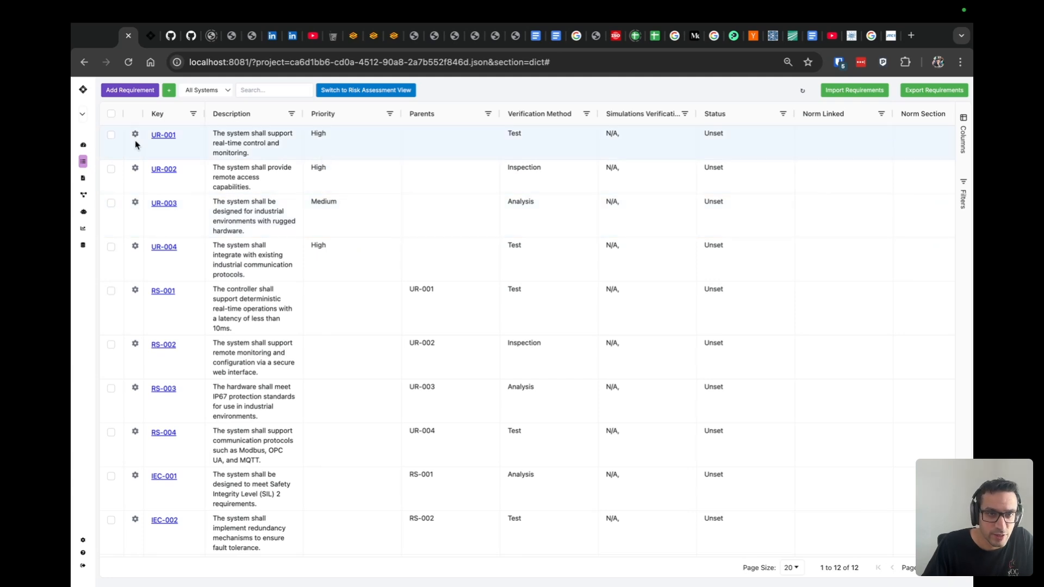
pyautogui.click(110, 136)
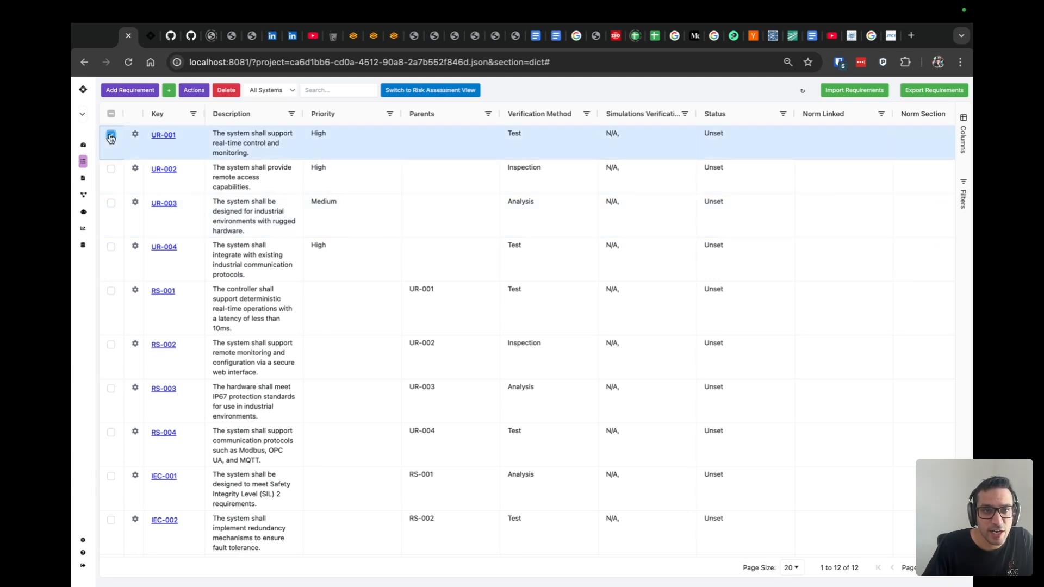
pyautogui.click(194, 90)
pyautogui.click(211, 196)
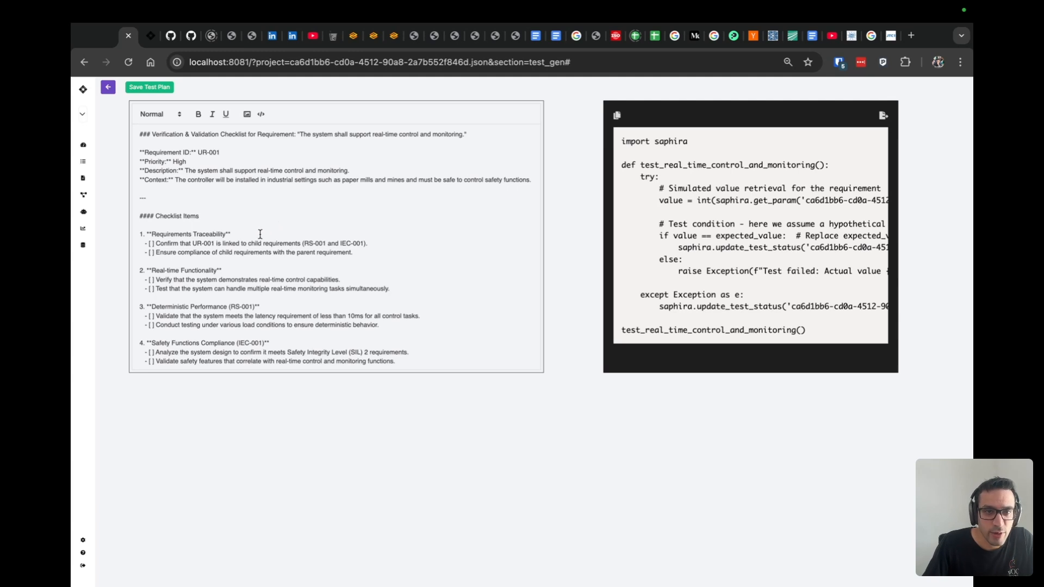
# - Read through the generated checklist for UR-001, highlighting the Requirements Traceability, Real-time Functionality and Deterministic Performance items
pyautogui.scroll(-1, 204, 247)
pyautogui.scroll(1, 197, 235)
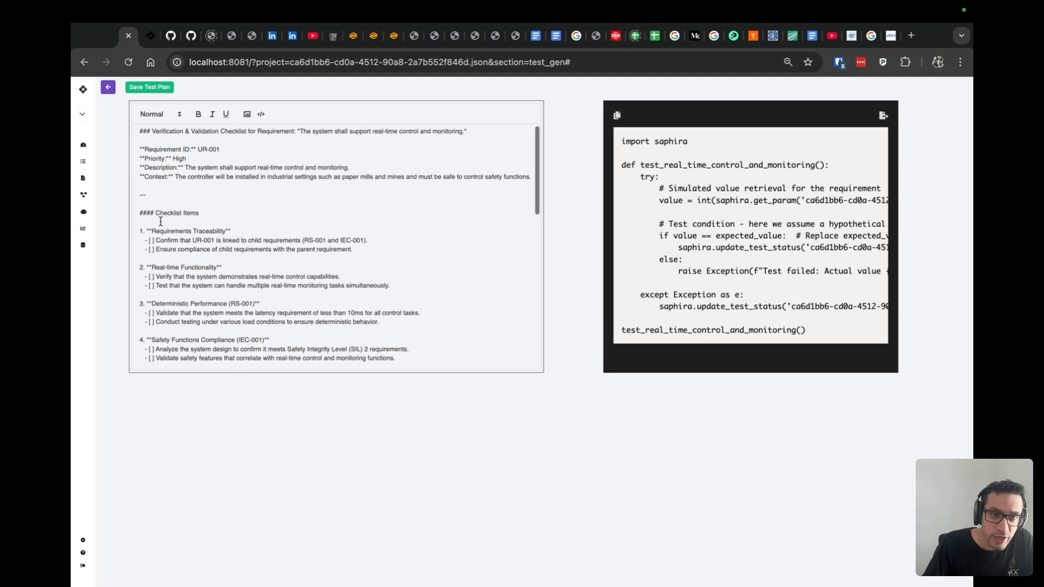
pyautogui.scroll(-1, 161, 221)
pyautogui.moveTo(136, 222); pyautogui.dragTo(363, 240)
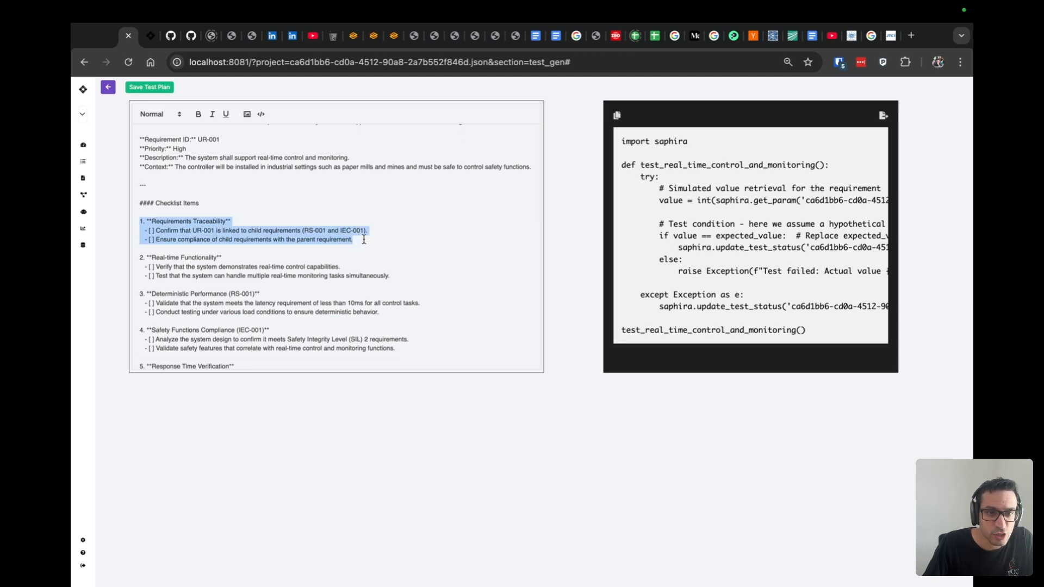
pyautogui.scroll(-1, 162, 216)
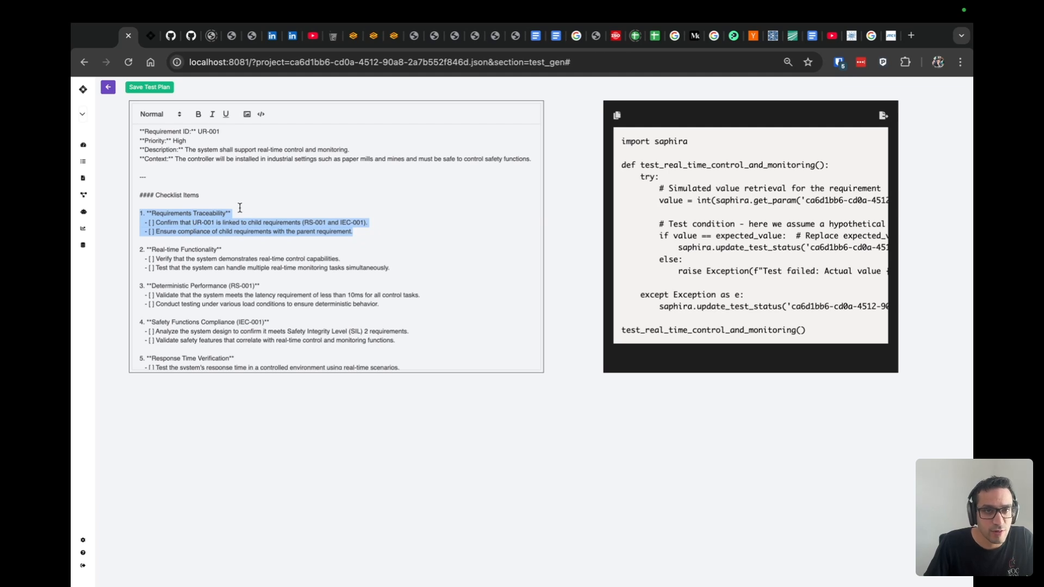
pyautogui.moveTo(135, 255); pyautogui.dragTo(427, 265)
pyautogui.scroll(-5, 430, 269)
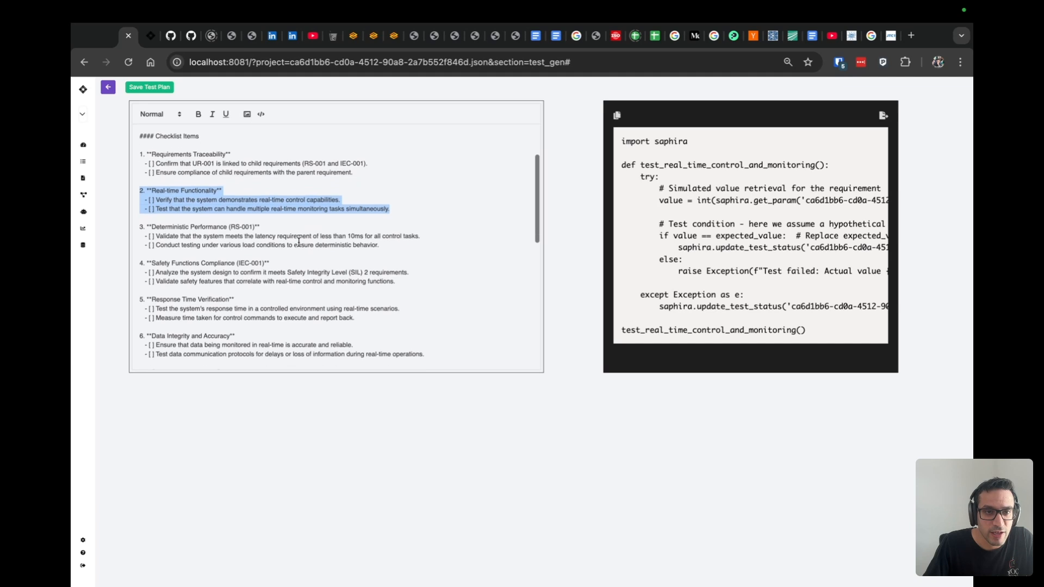
pyautogui.moveTo(130, 227); pyautogui.dragTo(417, 248)
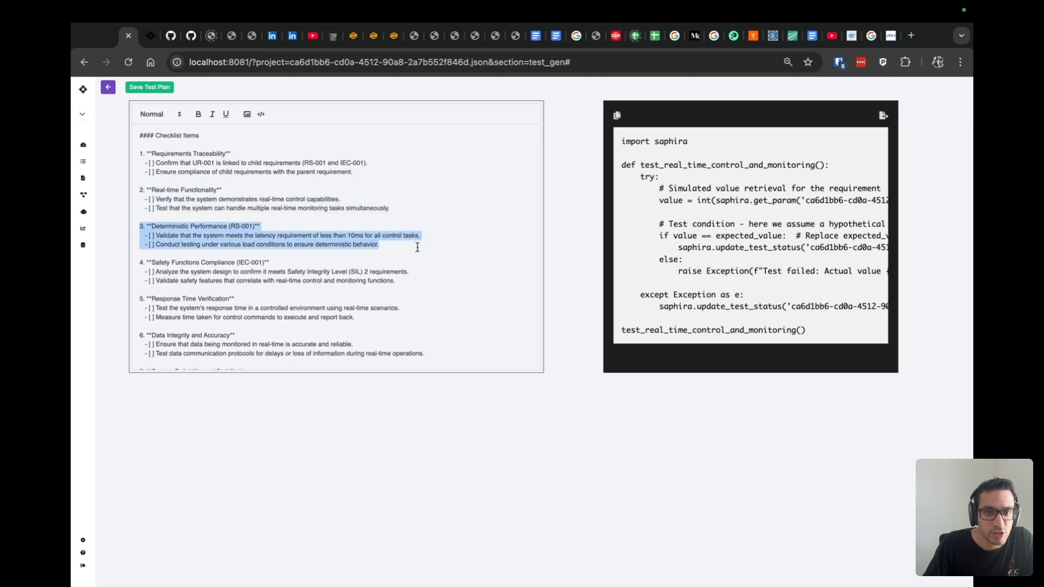
pyautogui.scroll(-4, 416, 247)
pyautogui.scroll(-10, 321, 225)
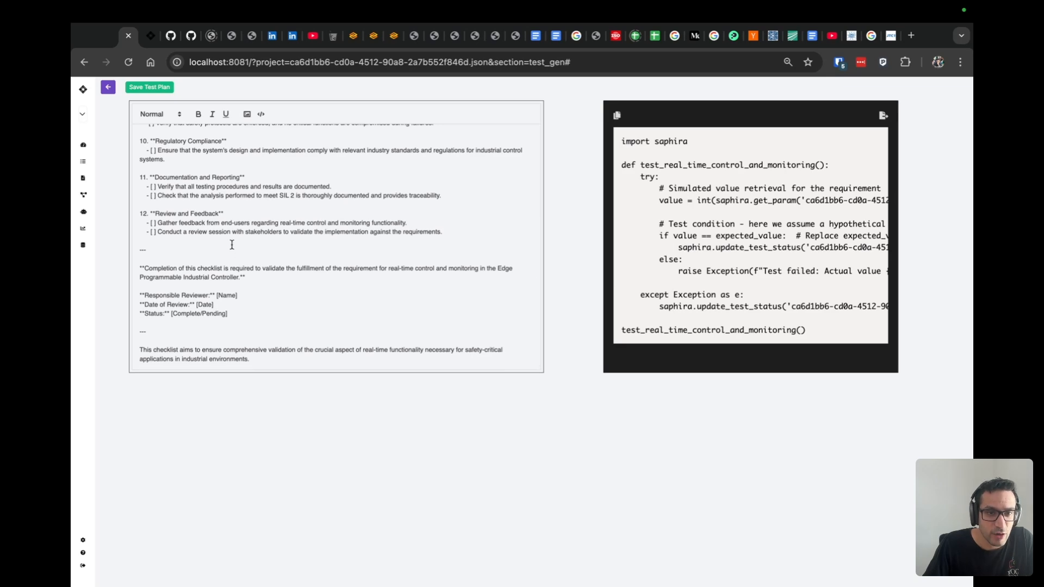
# - Examine the checklist's requirement ID, priority, description and context block, and the Responsible Reviewer field near its end
pyautogui.scroll(10, 232, 245)
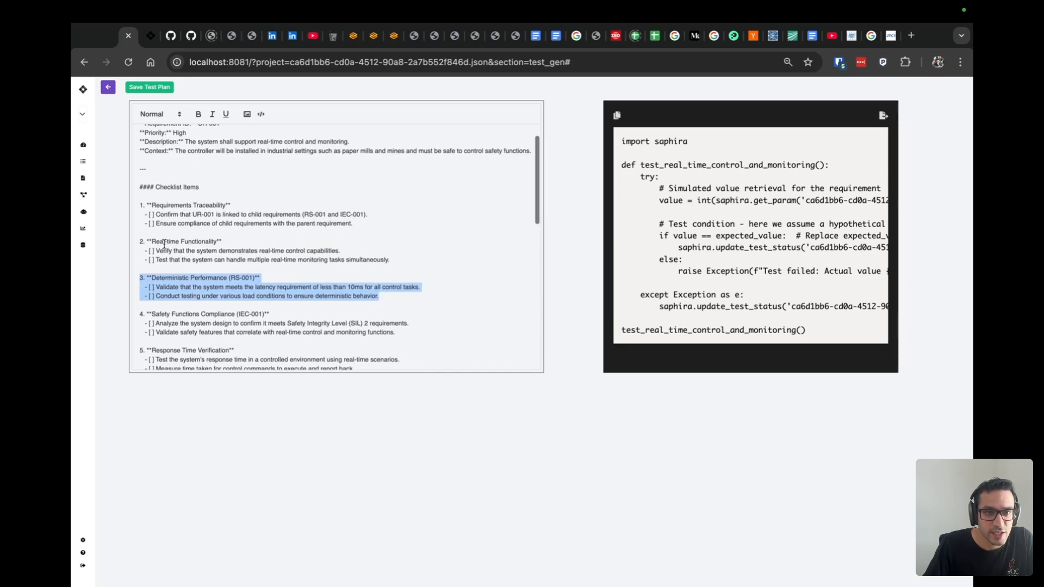
pyautogui.scroll(2, 164, 243)
pyautogui.moveTo(140, 152); pyautogui.dragTo(371, 187)
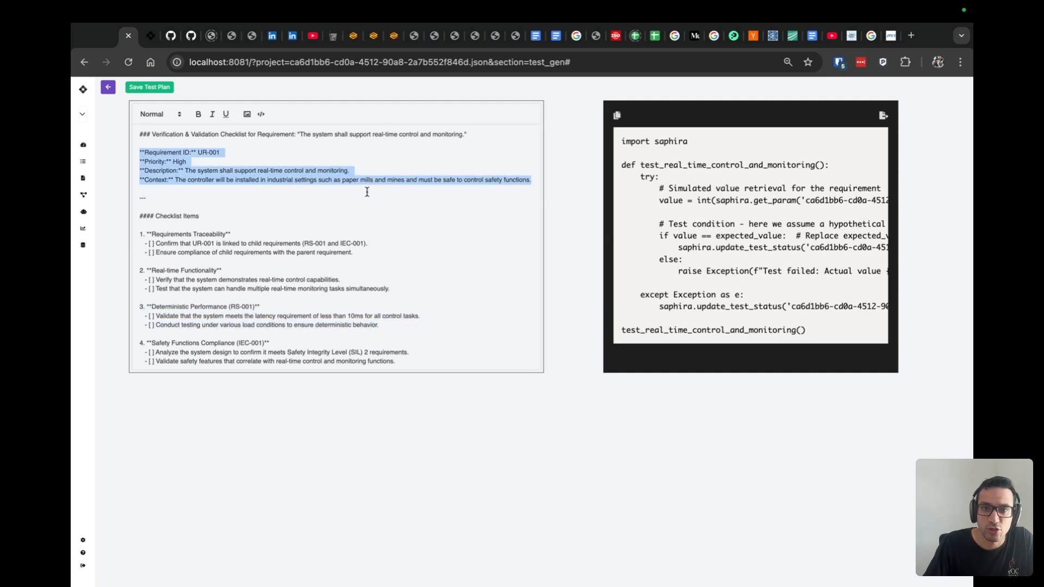
pyautogui.scroll(-15, 284, 208)
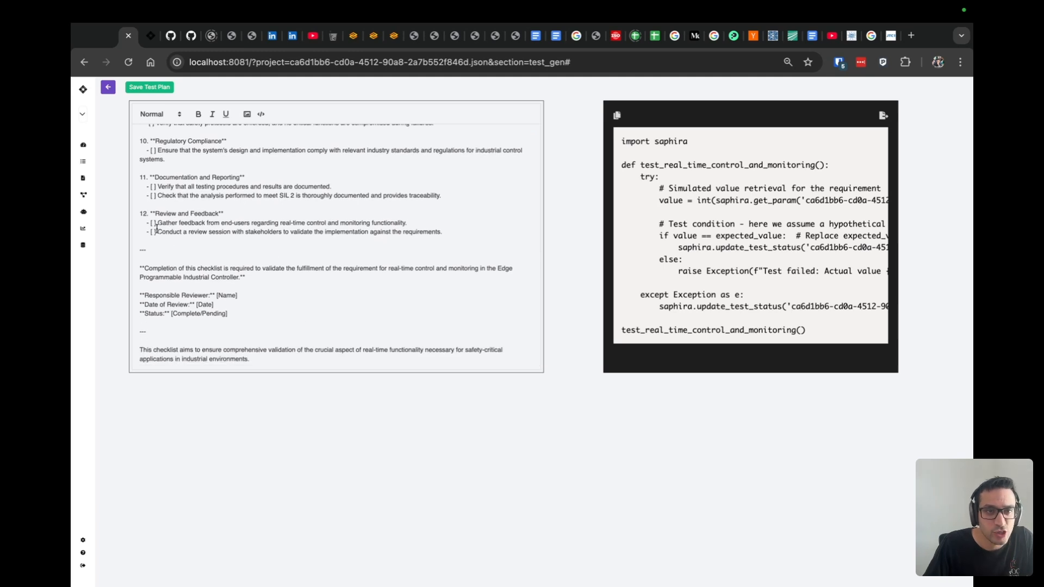
pyautogui.moveTo(255, 294); pyautogui.dragTo(213, 294)
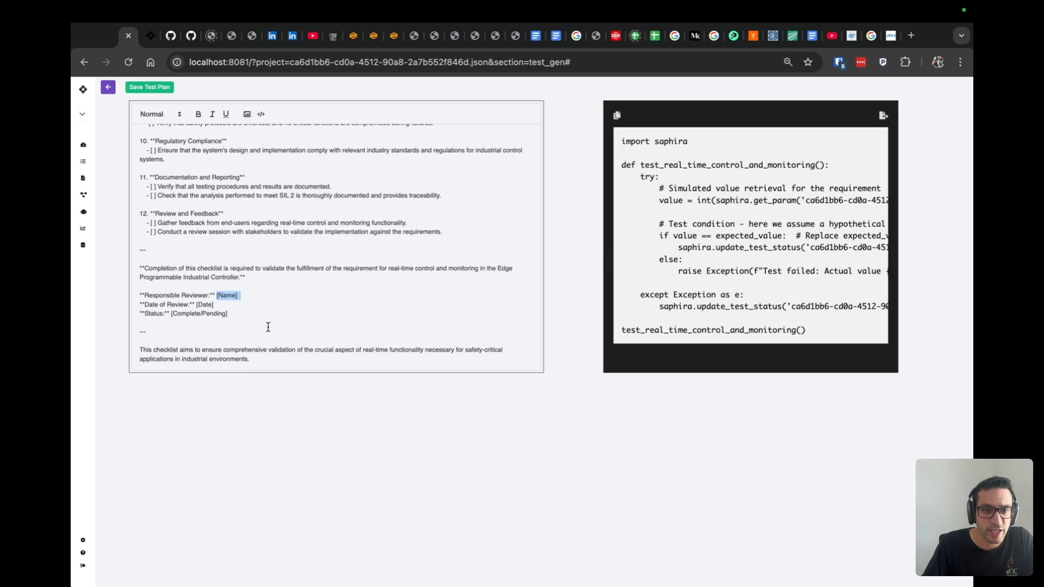
pyautogui.scroll(15, 268, 326)
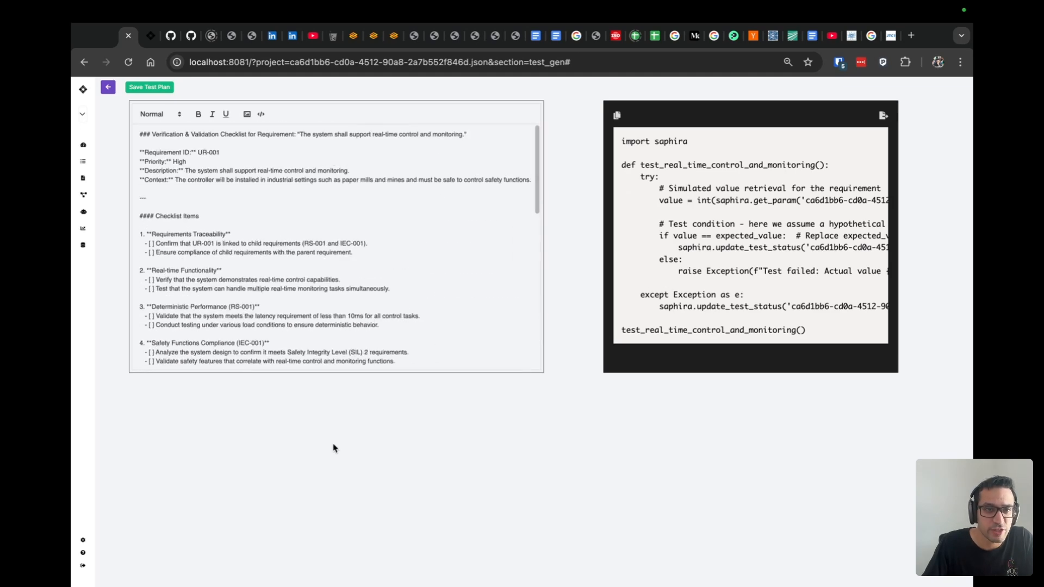
# - Save the generated test plan for UR-001 and return to the requirements table
pyautogui.click(162, 91)
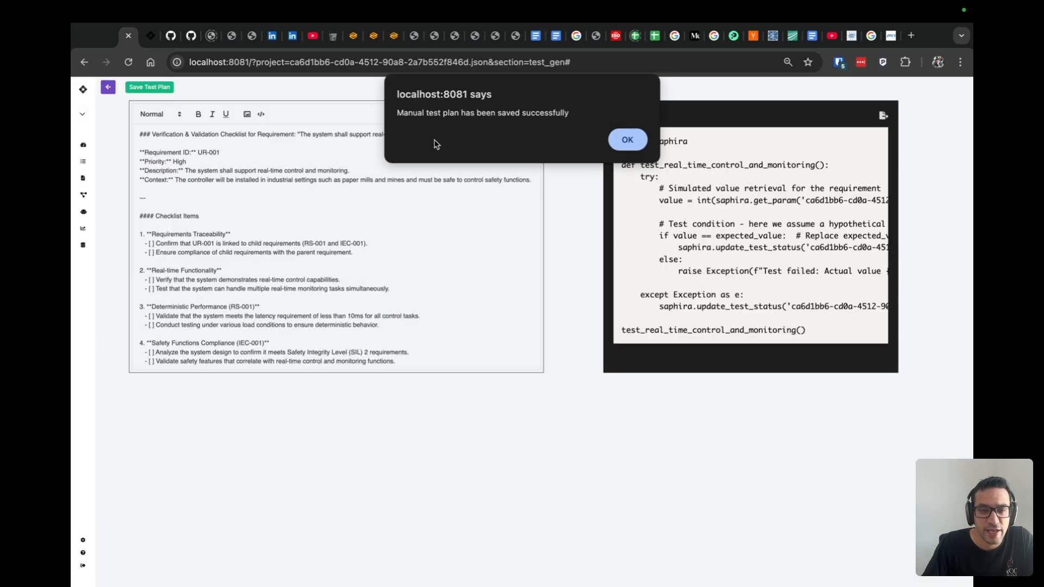
pyautogui.click(626, 139)
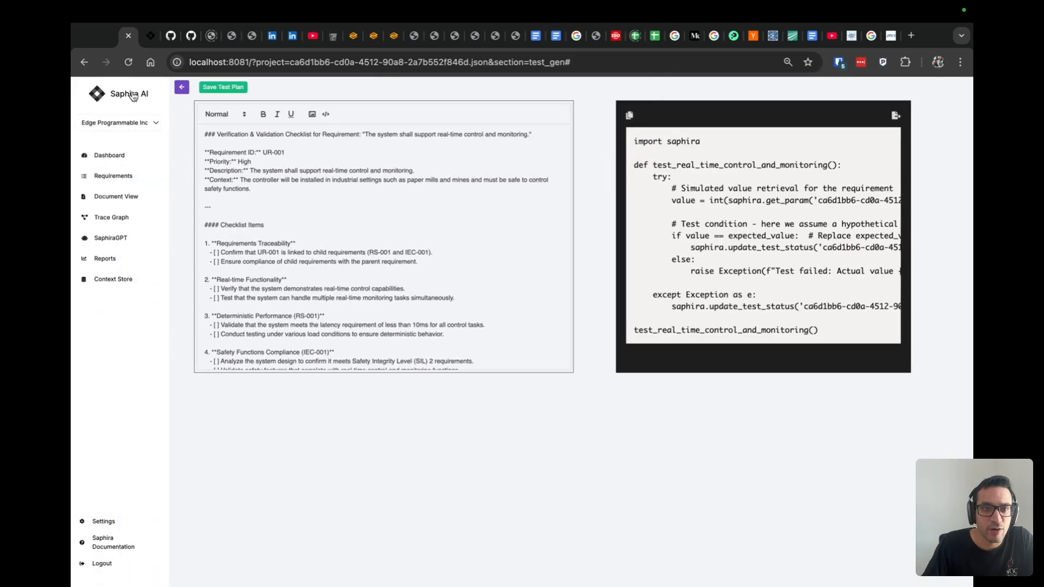
pyautogui.click(109, 90)
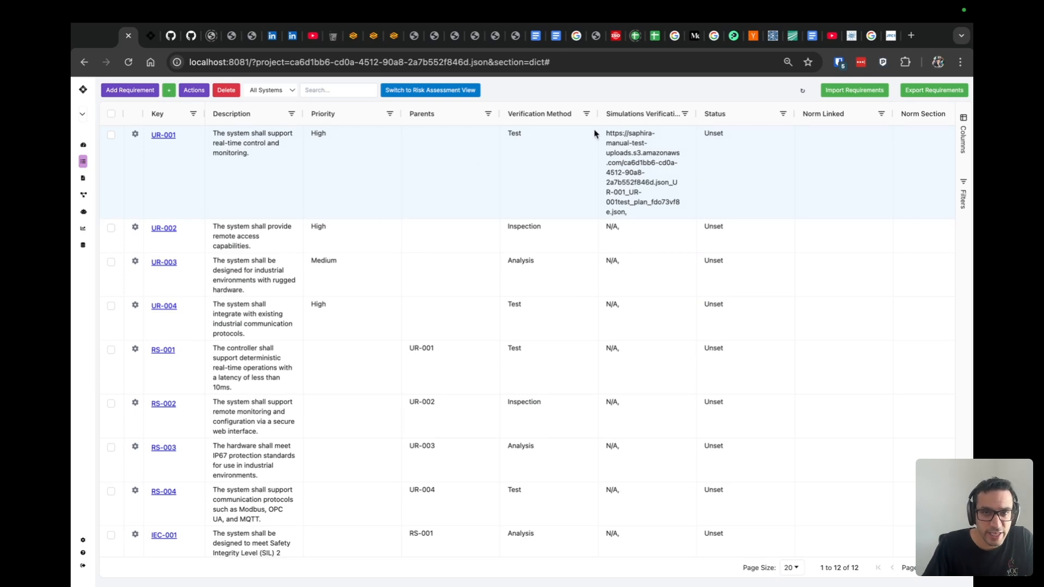
# - Open the test plan saved under UR-001 and mark its first Requirements Traceability checklist item with an x
pyautogui.click(134, 135)
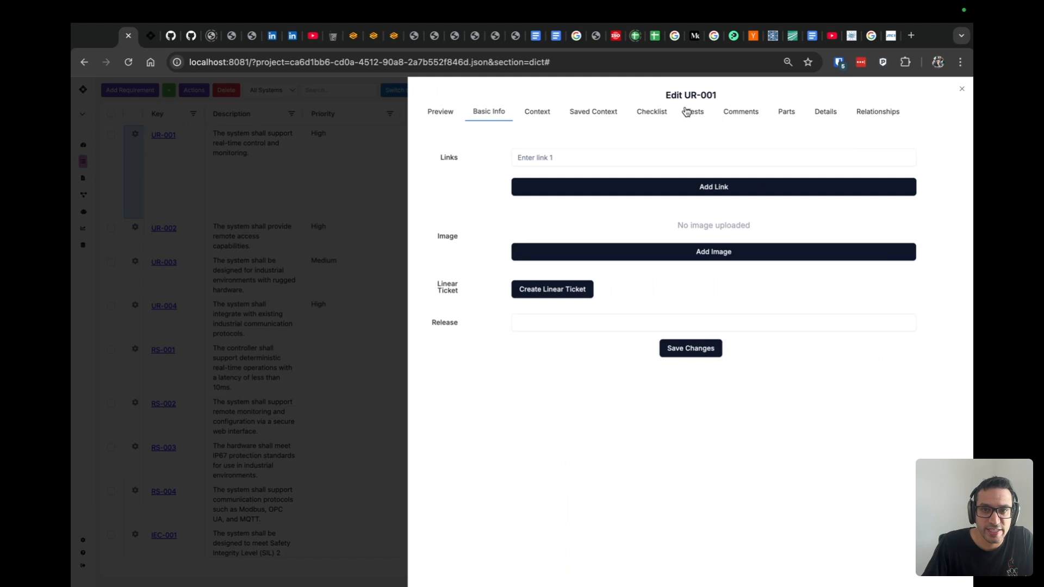
pyautogui.click(688, 112)
pyautogui.click(725, 151)
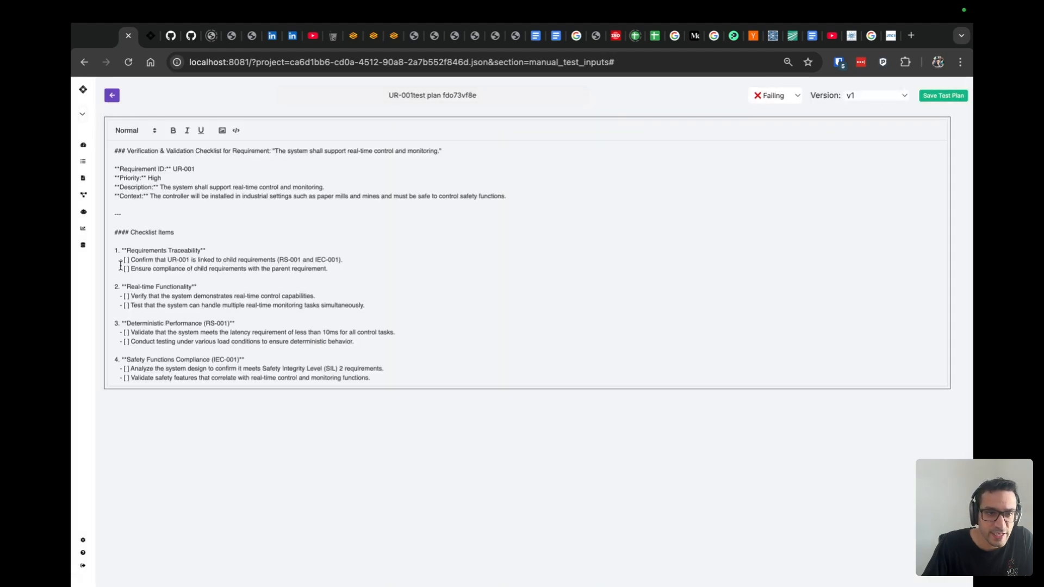
pyautogui.click(126, 261)
pyautogui.write('x')
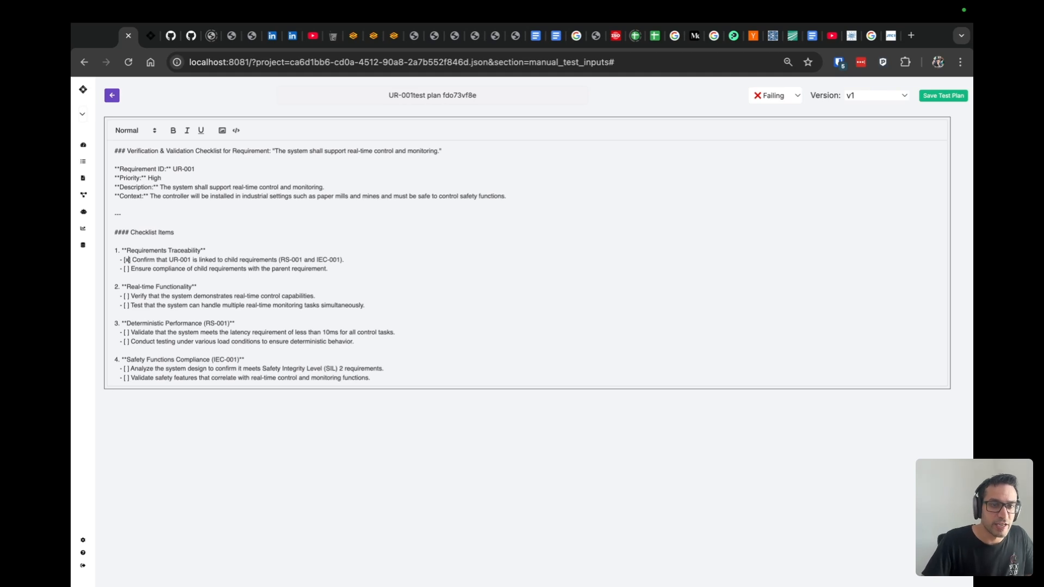
pyautogui.write('x')
# - Replace the [Name] placeholder for Responsible Reviewer at the end of the test plan with the reviewer's full name
pyautogui.scroll(-10, 527, 261)
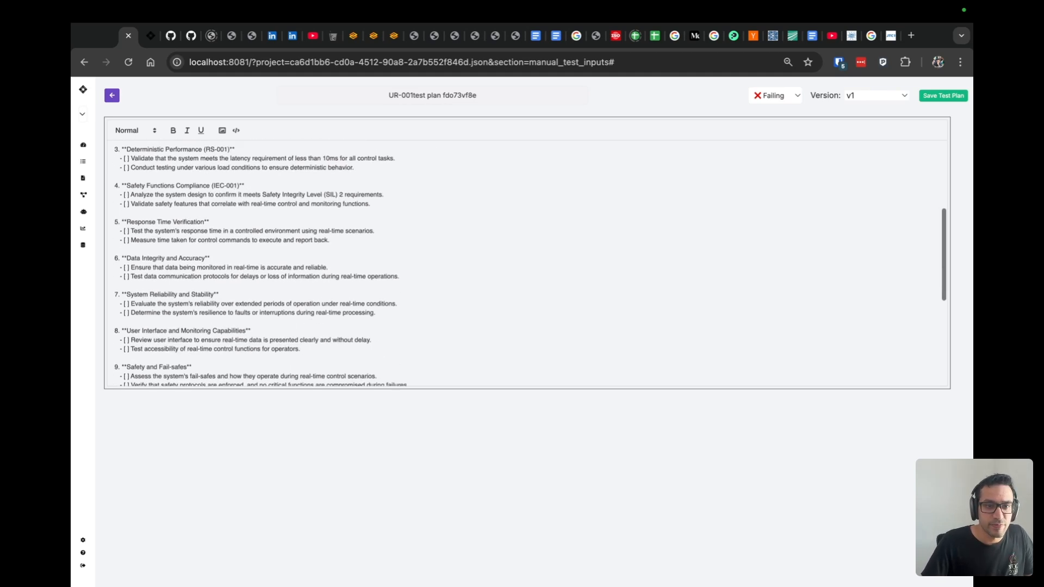
pyautogui.scroll(-3, 528, 261)
pyautogui.moveTo(220, 322); pyautogui.dragTo(189, 321)
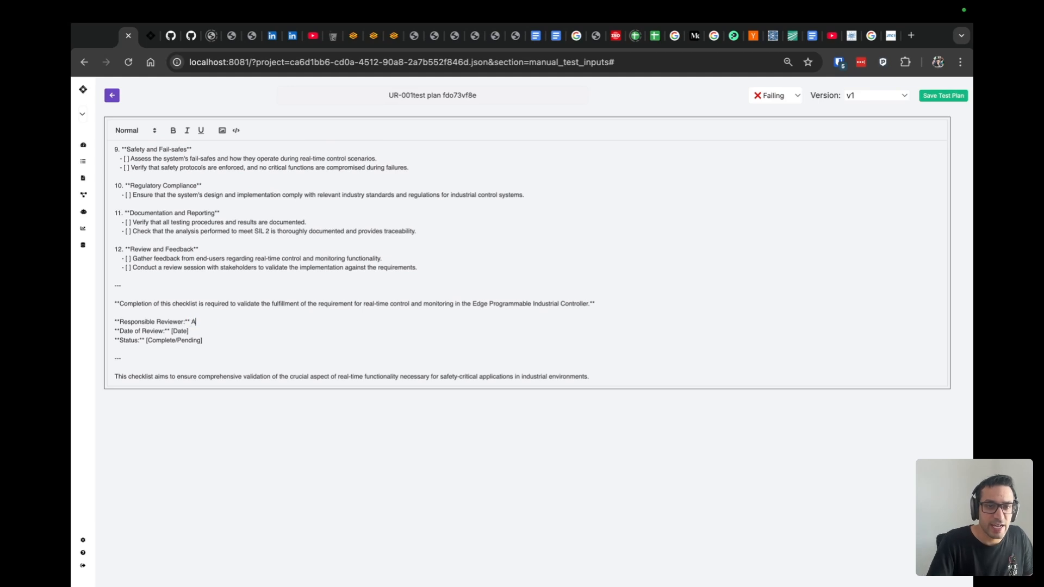
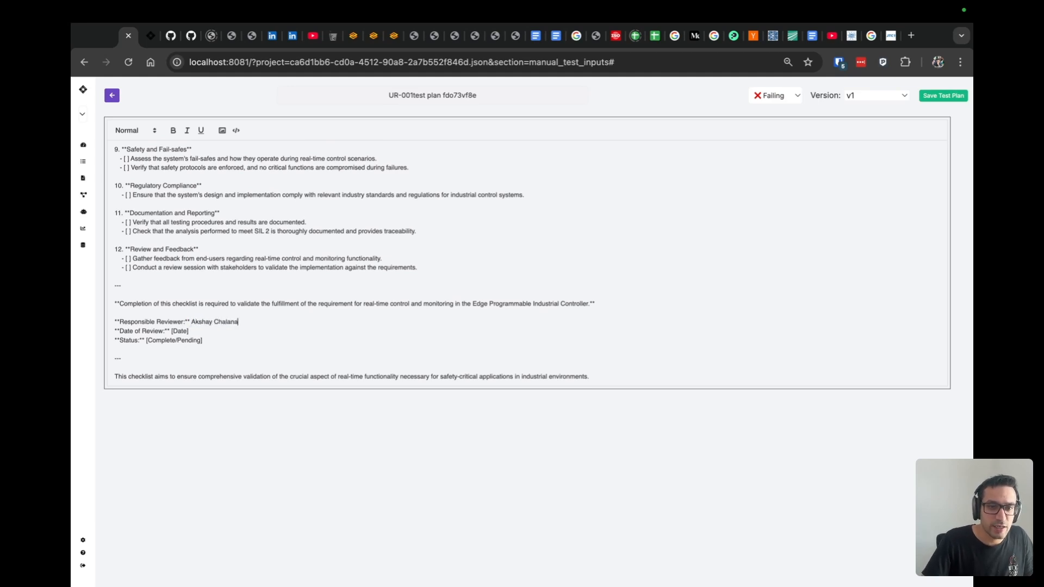
# - Set the UR-001 test plan's result to Passing, save it, accept the impact analysis and close its dialog
pyautogui.click(761, 96)
pyautogui.click(782, 110)
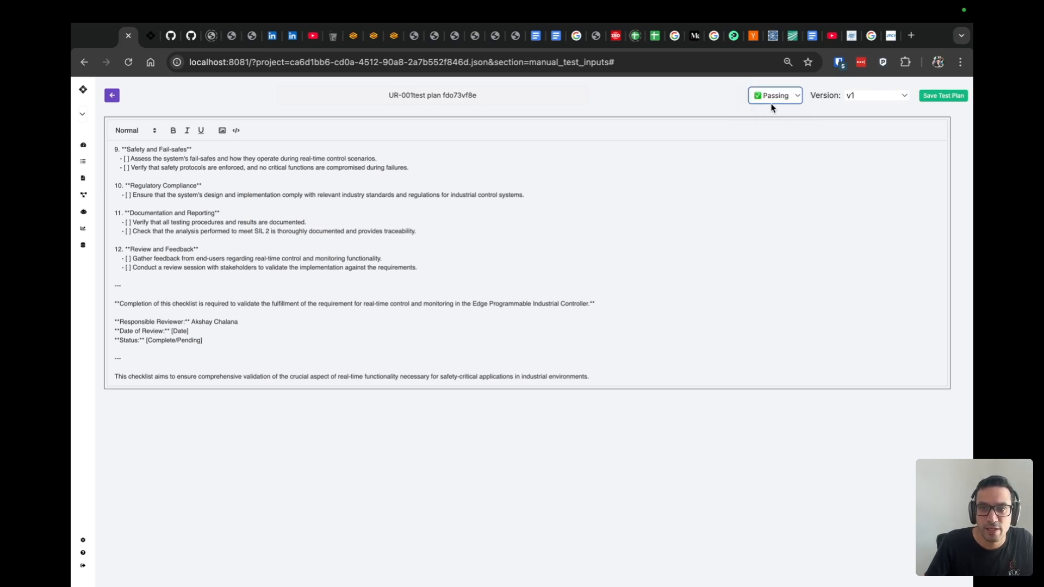
pyautogui.click(954, 95)
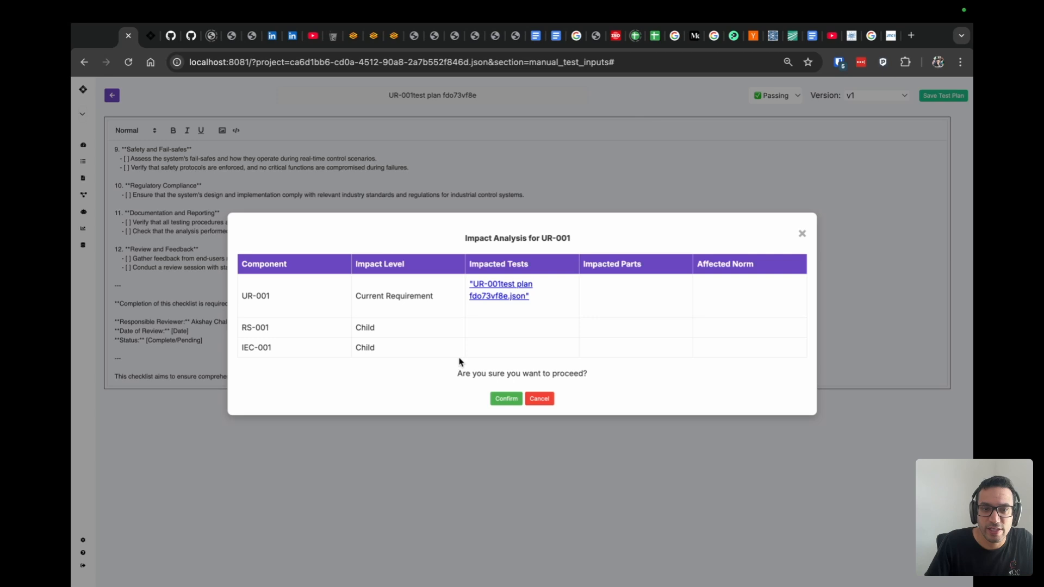
pyautogui.click(505, 399)
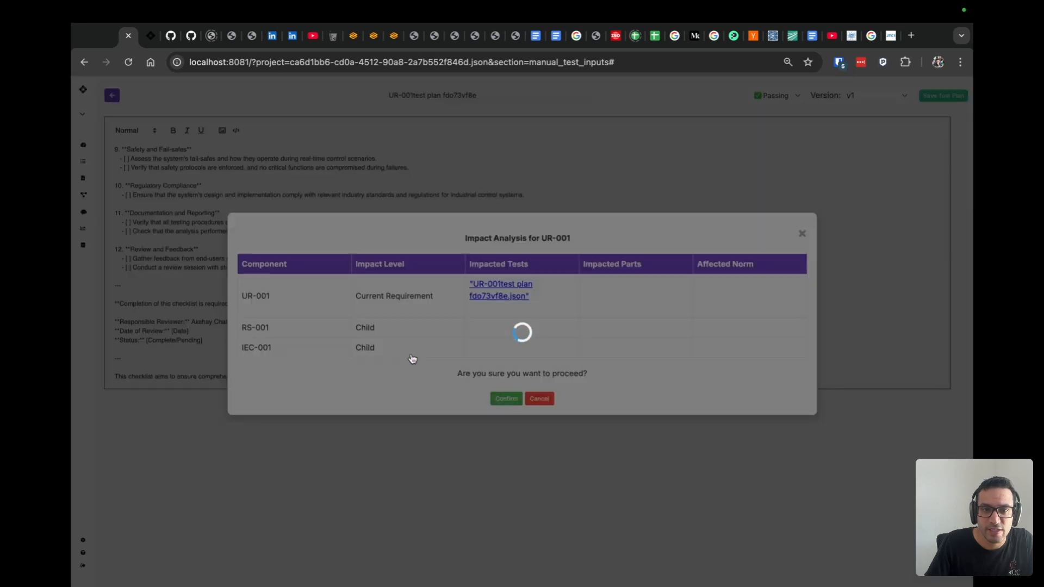
pyautogui.click(638, 138)
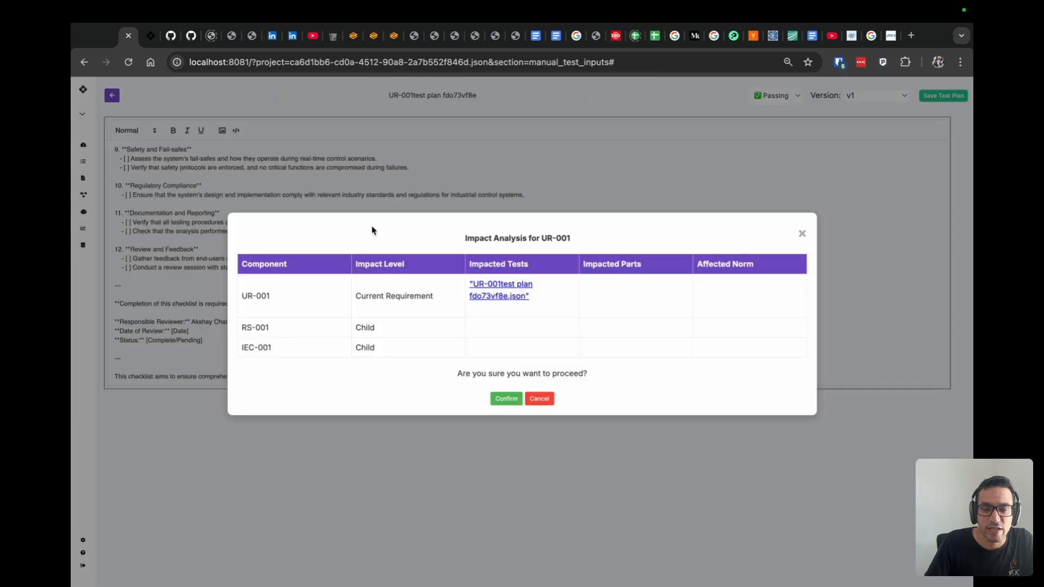
pyautogui.click(802, 233)
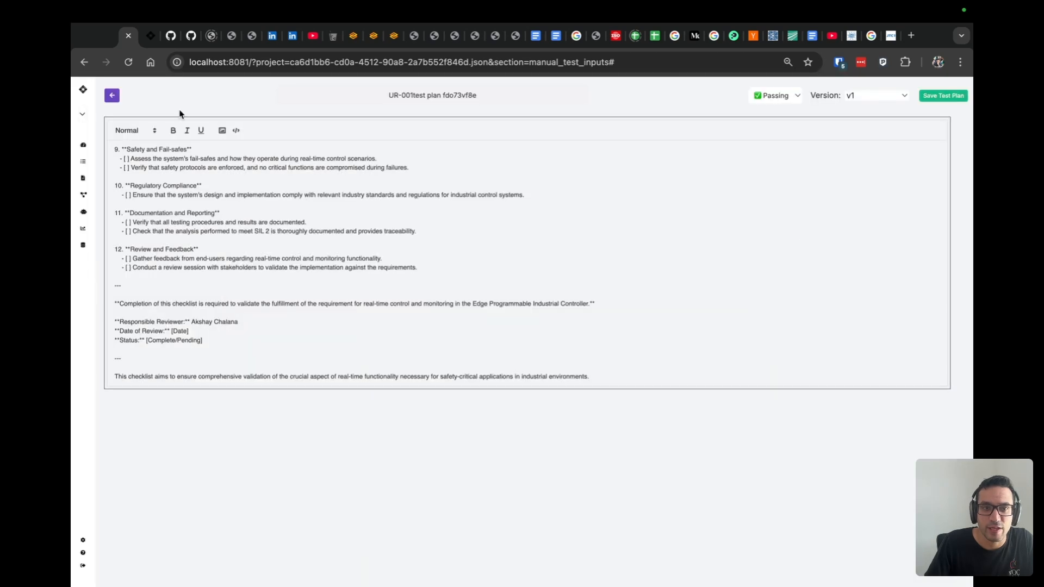
# - Return to the requirements table and examine the Simulations Verification and Status of UR-001 alongside the other requirements
pyautogui.click(112, 96)
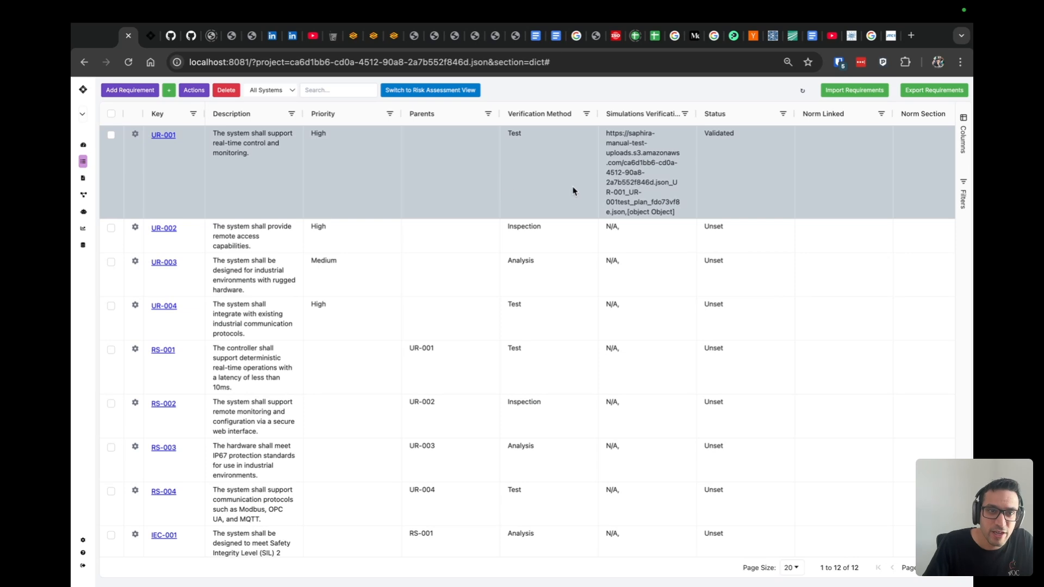
pyautogui.hscroll(5, 662, 195)
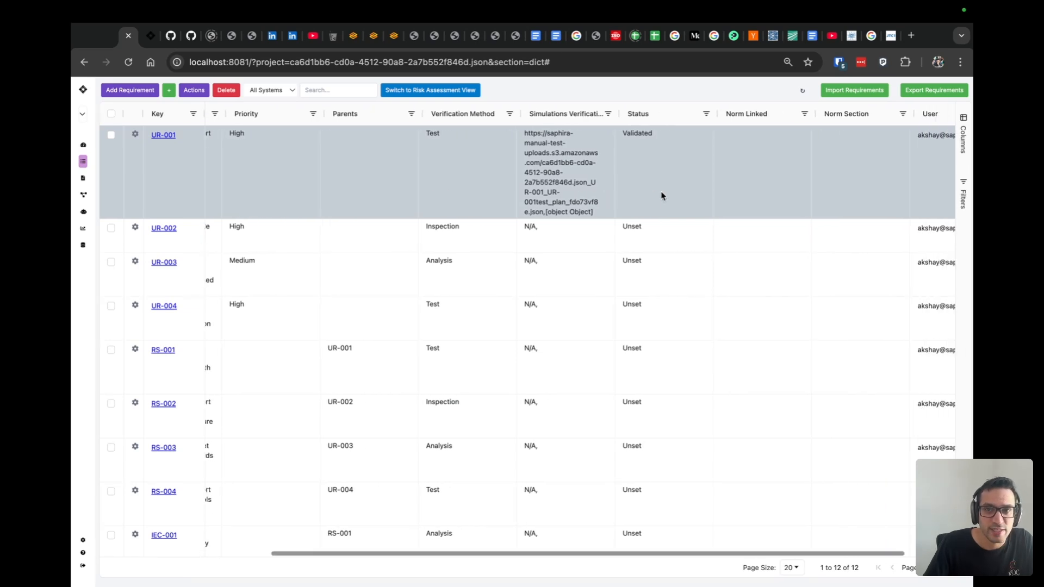
pyautogui.hscroll(-5, 662, 194)
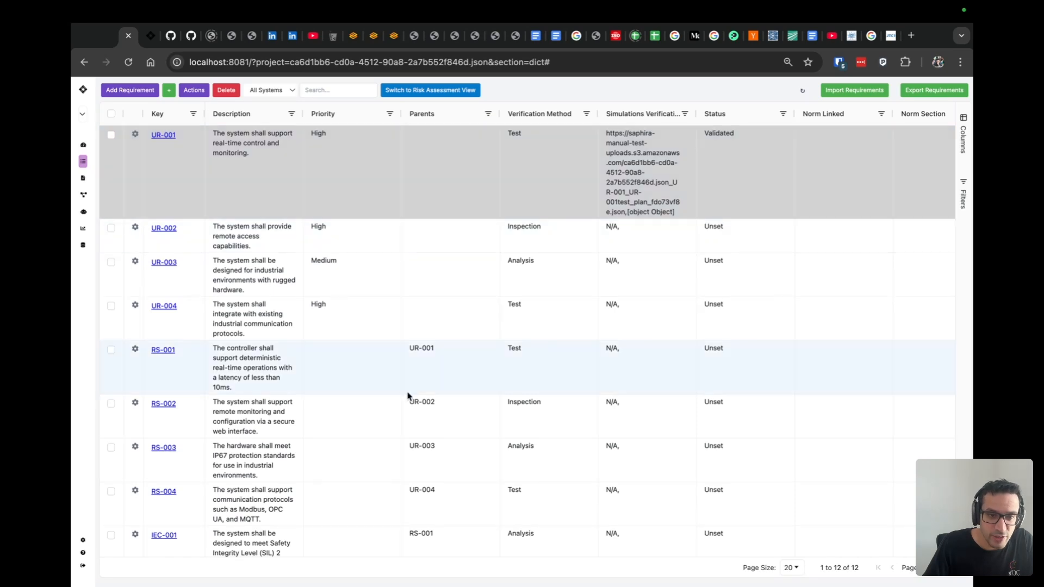
pyautogui.scroll(-3, 409, 396)
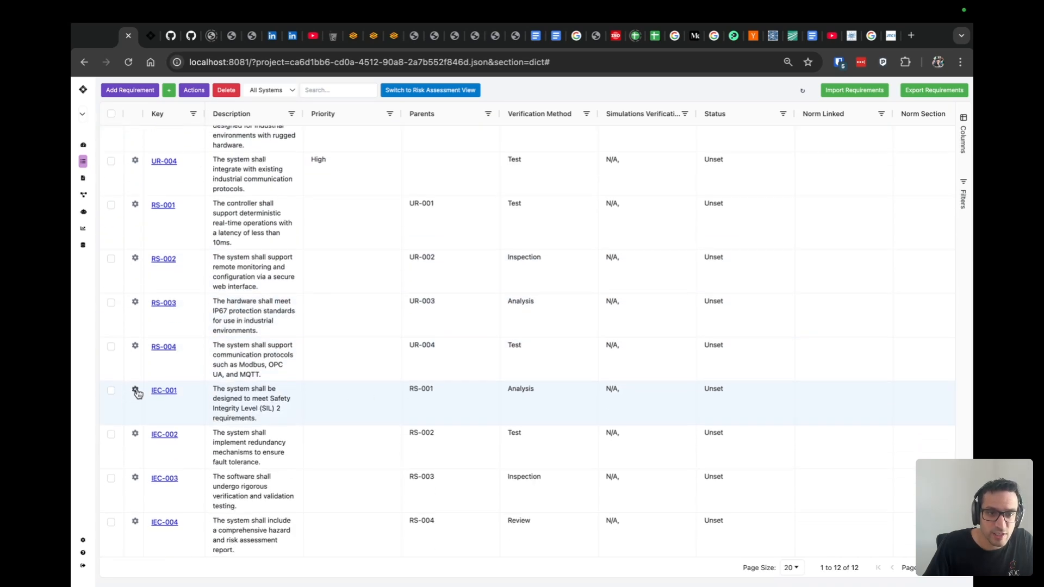
pyautogui.scroll(1, 419, 400)
pyautogui.scroll(2, 417, 401)
pyautogui.hscroll(3, 417, 401)
pyautogui.hscroll(-3, 417, 402)
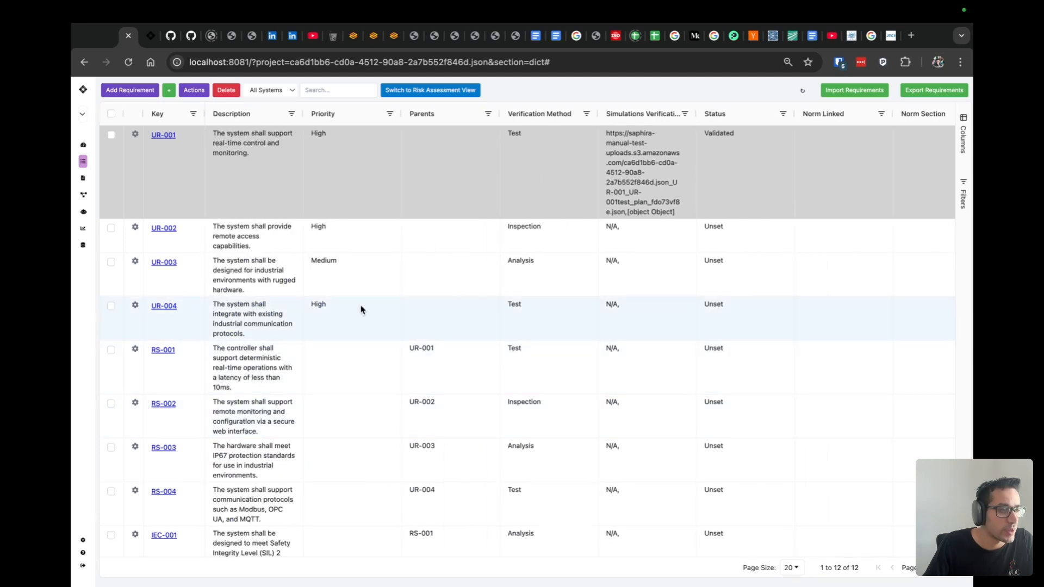